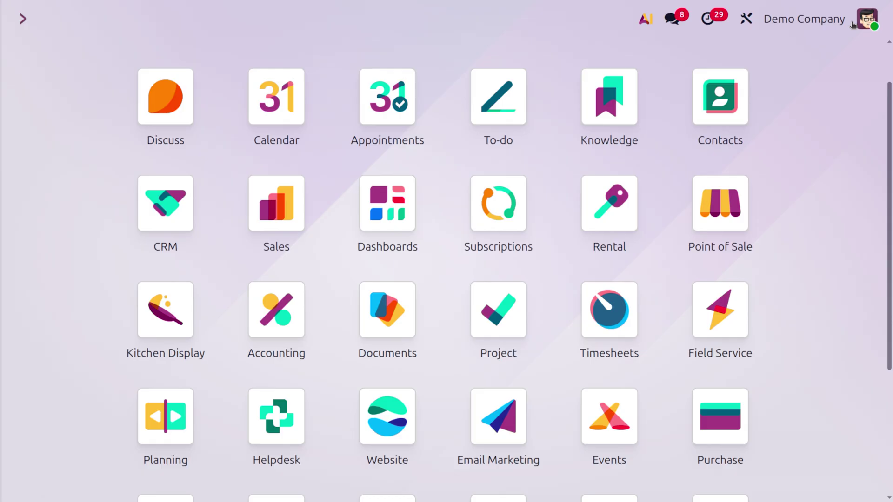
Step: Open the Sales app and view its settings, where Units of Measure & Packagings can be checked
type("sa")
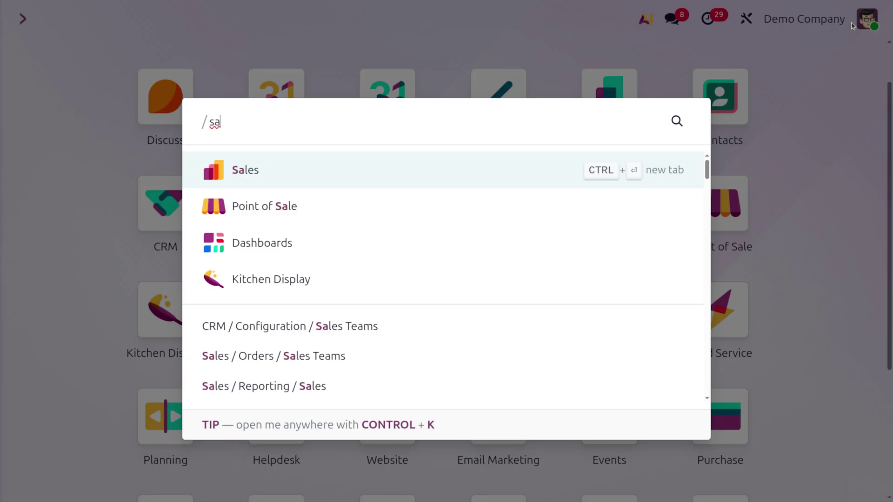
key("Return")
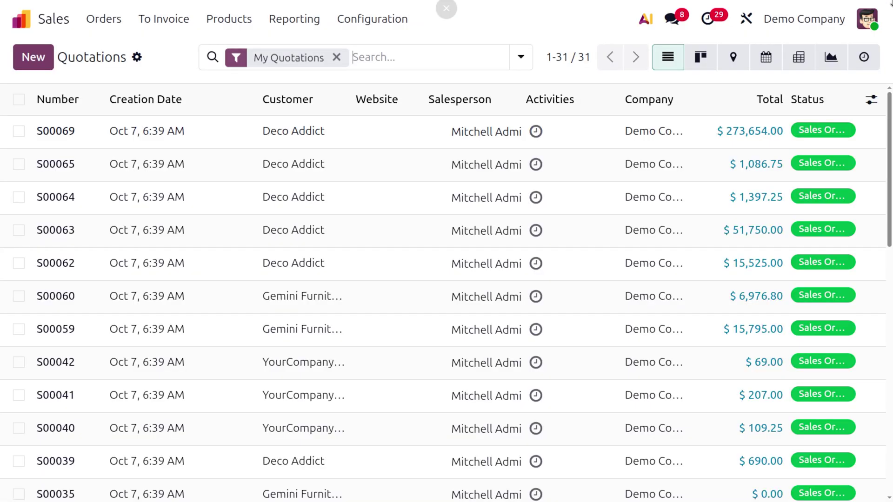
left_click(375, 18)
left_click(389, 51)
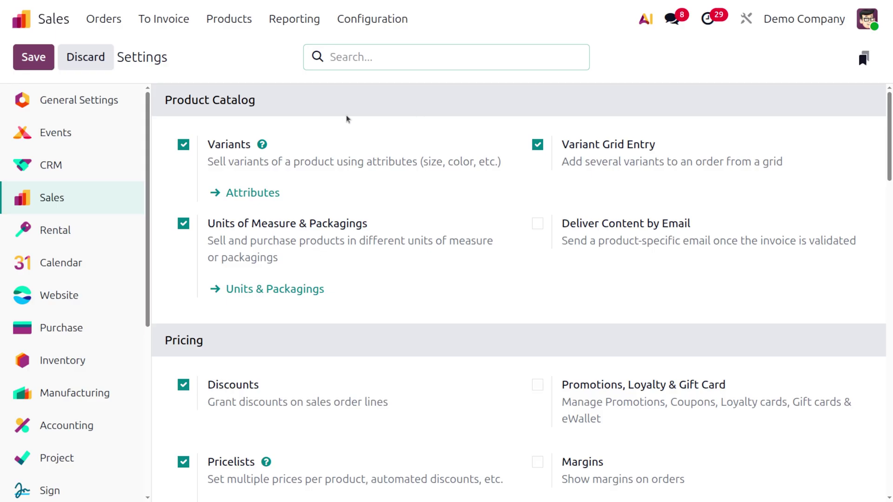
Step: Open the Units & Packagings list and examine the PCS unit's quantity and reference unit
left_click(353, 22)
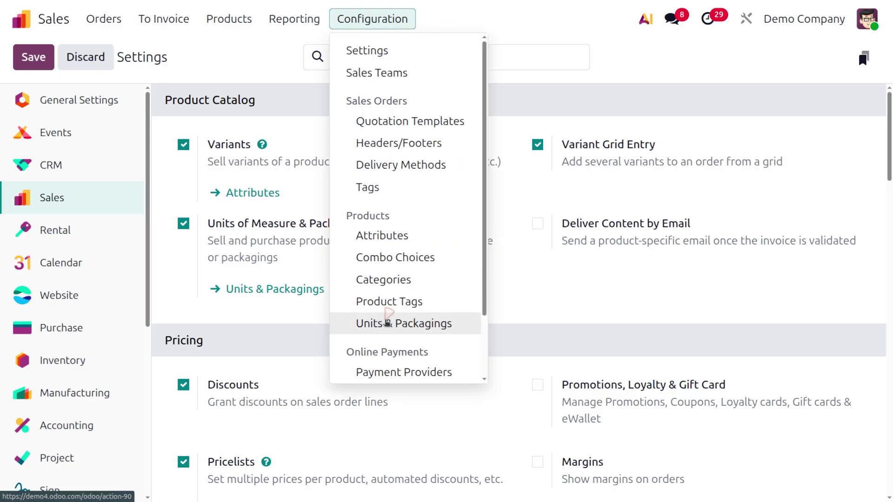
left_click(384, 322)
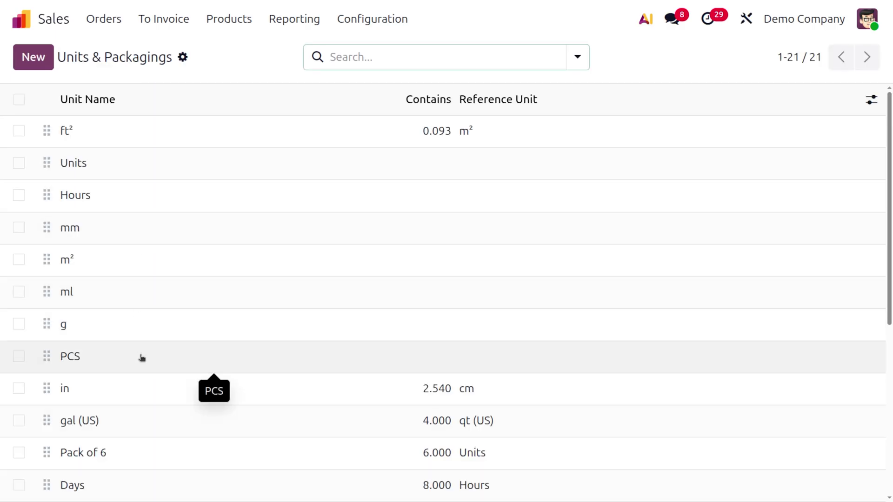
scroll(287, 294, "down", 3)
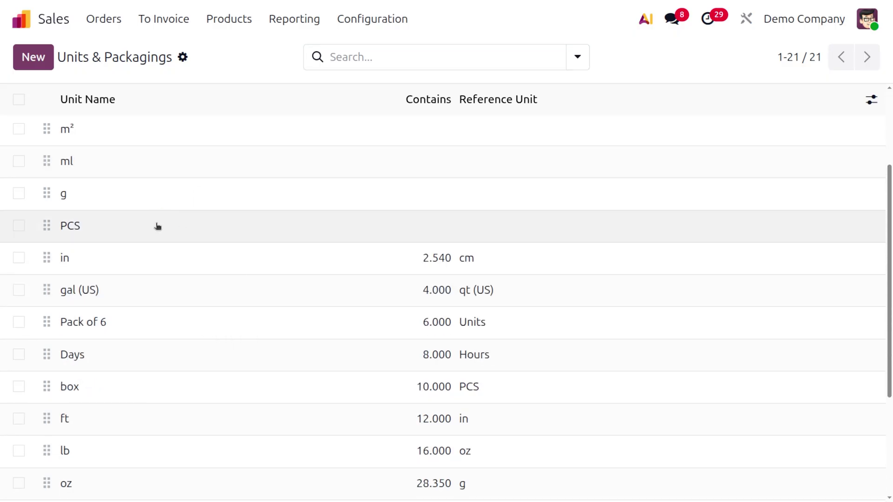
left_click(156, 227)
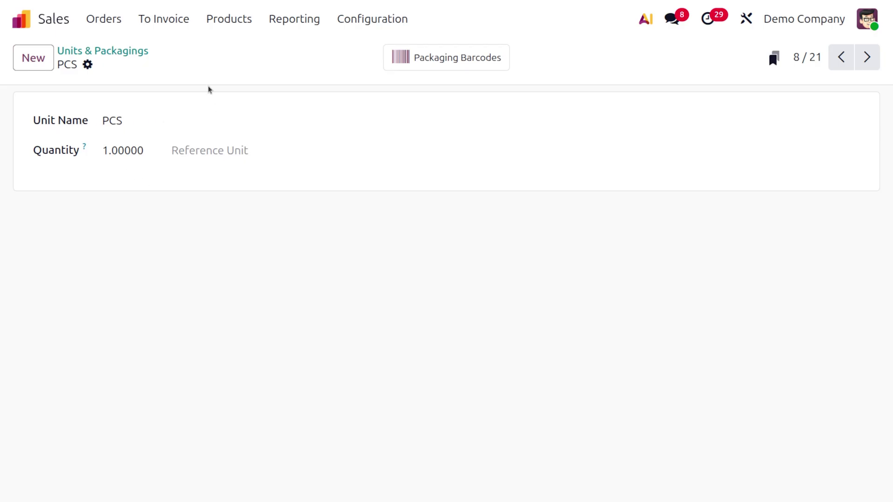
left_click(95, 52)
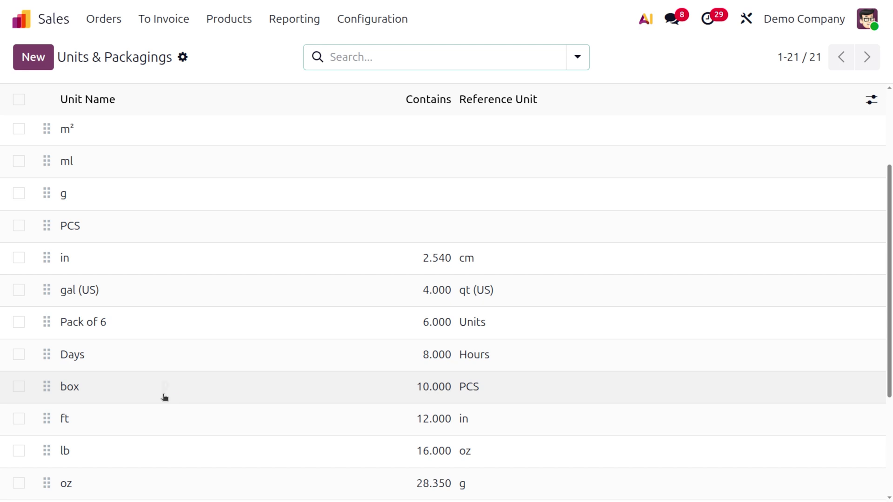
Step: Rename the box unit as box(10) and save the change
left_click(165, 397)
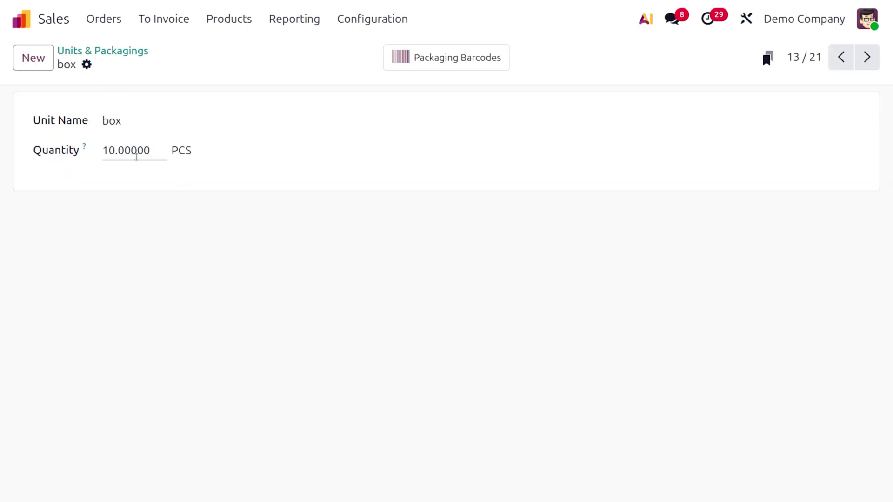
left_click(133, 121)
type("(10")
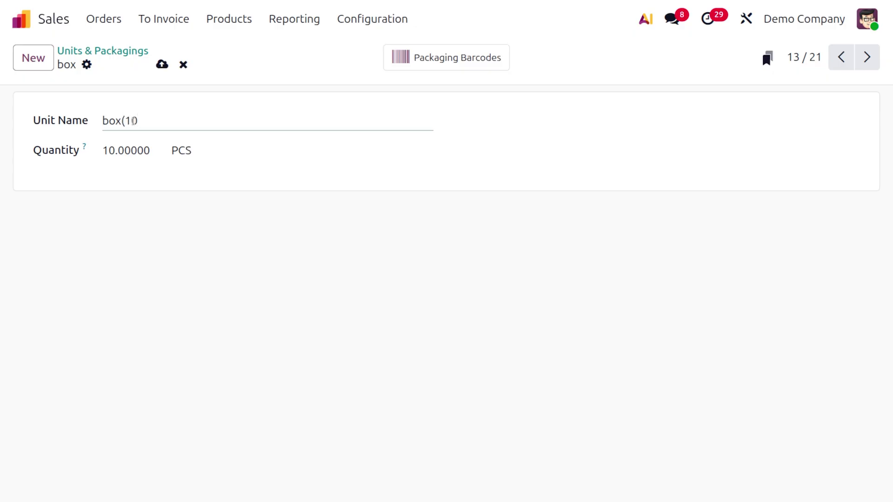
type(")")
left_click(162, 64)
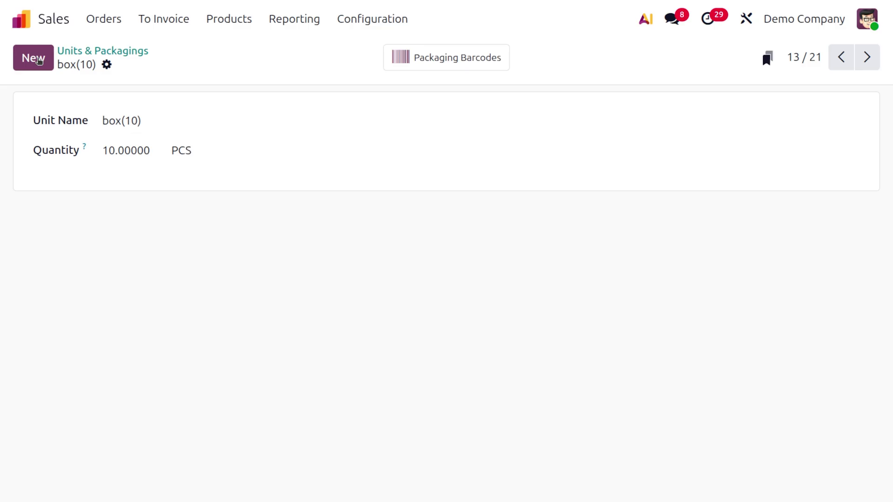
Step: Create a unit named CTN containing 100 PCS, save it, and return to the units list
left_click(39, 60)
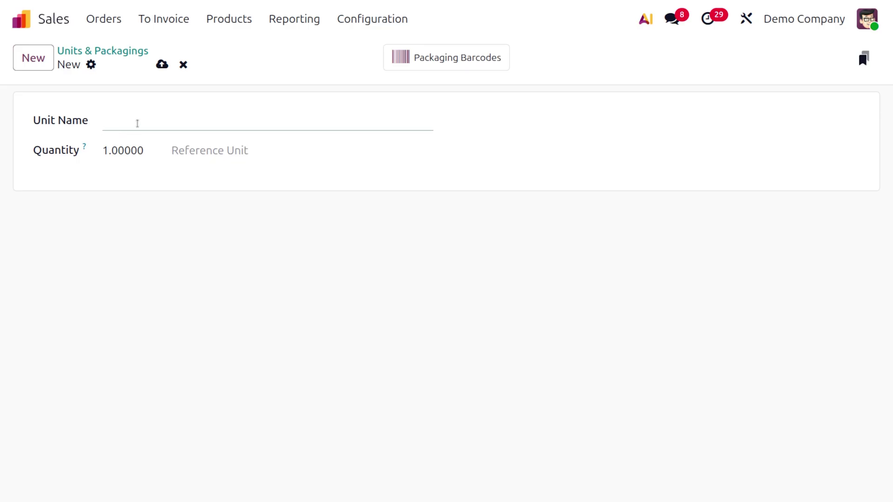
type("ctn")
type("CTN")
left_click(153, 150)
type("100")
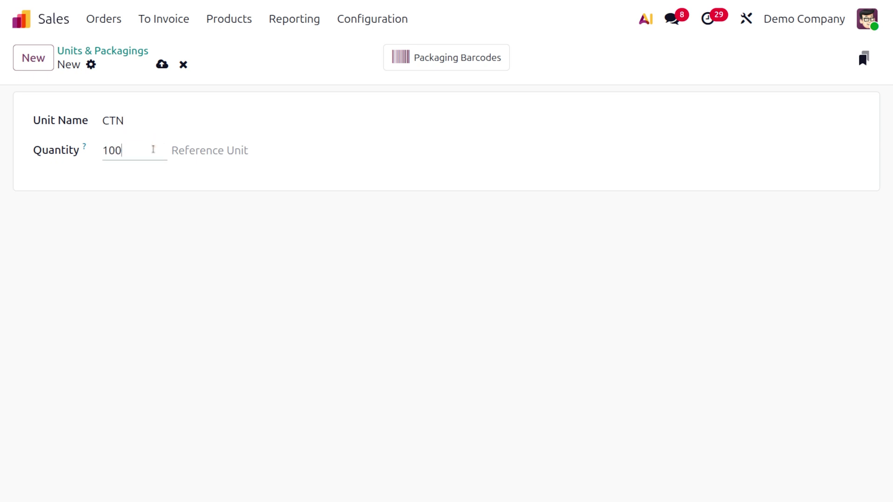
left_click(253, 149)
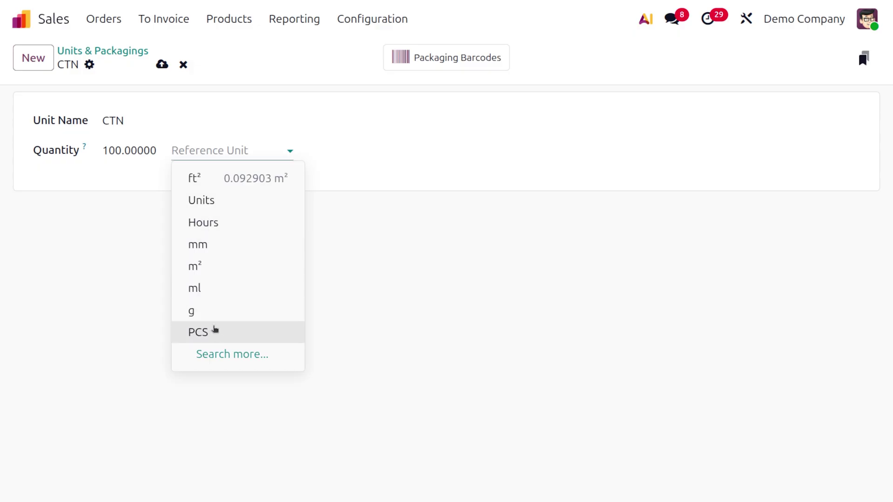
left_click(215, 330)
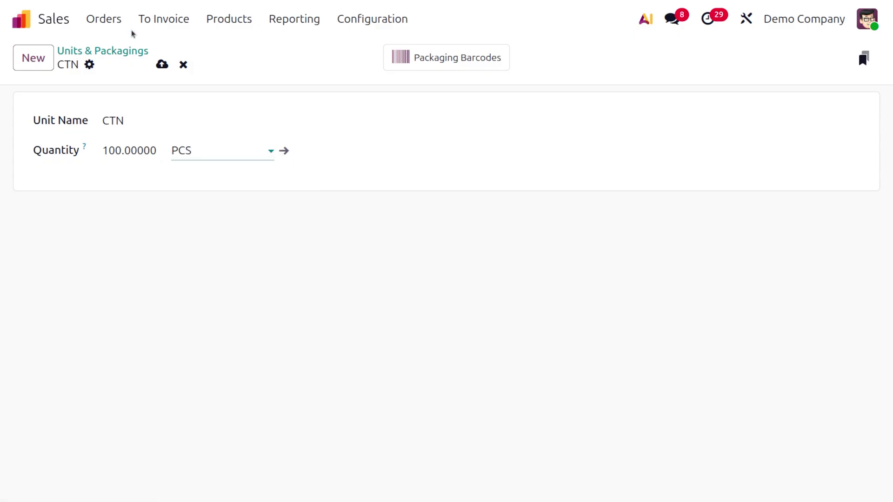
left_click(161, 64)
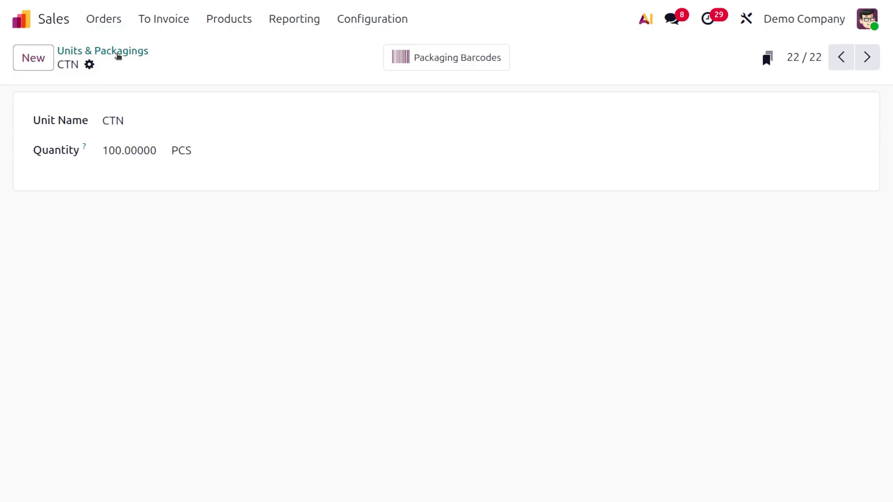
left_click(116, 54)
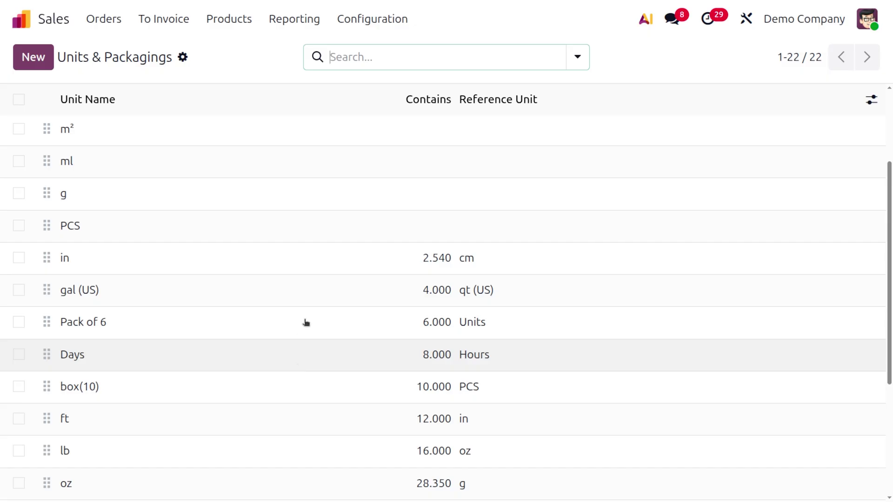
scroll(388, 324, "down", 5)
scroll(388, 324, "up", 5)
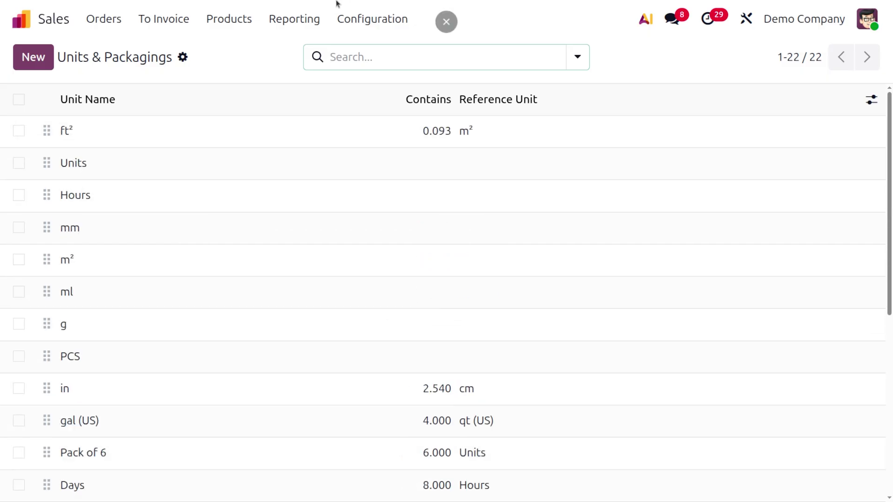
Step: Create a new product named Bottle and mark it as a favorite
left_click(211, 19)
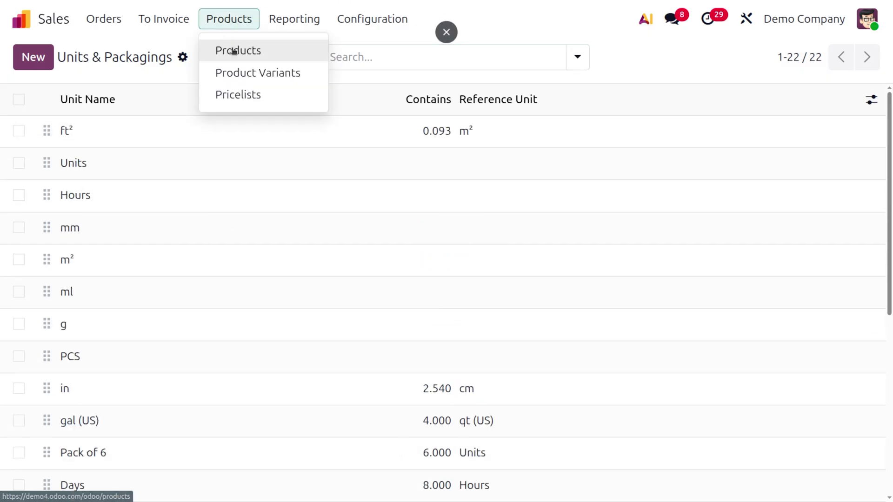
left_click(232, 50)
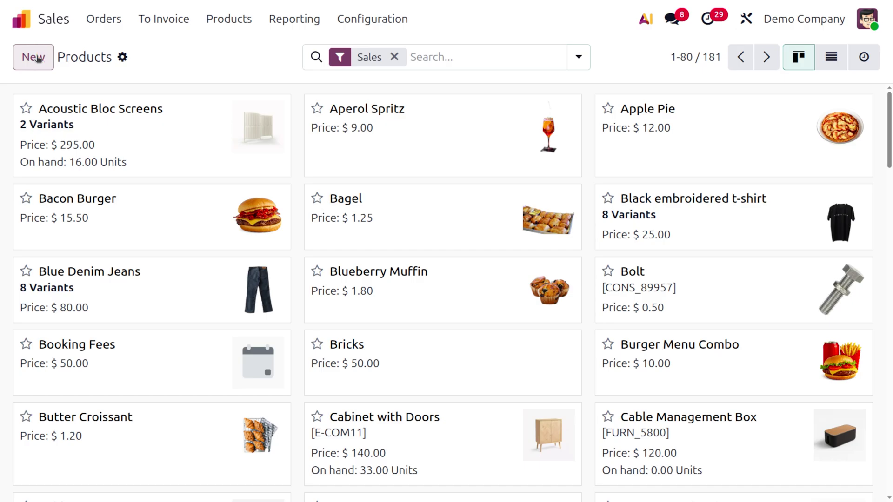
key("alt+c")
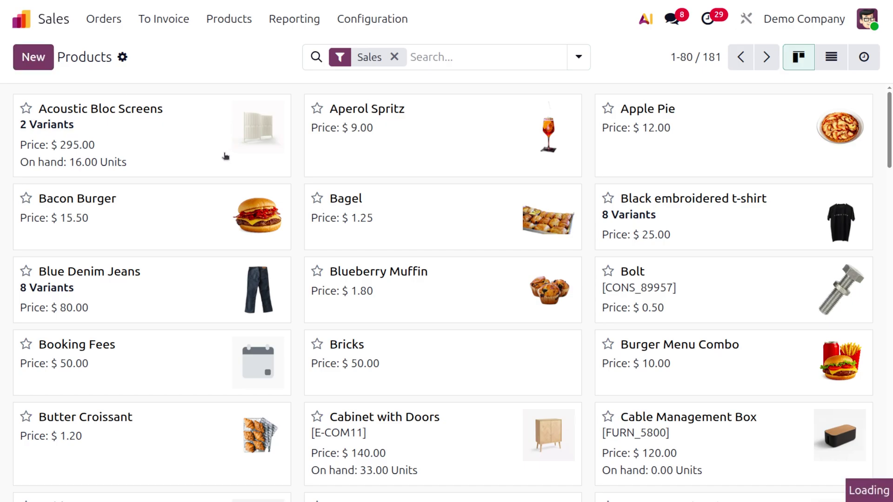
left_click(222, 152)
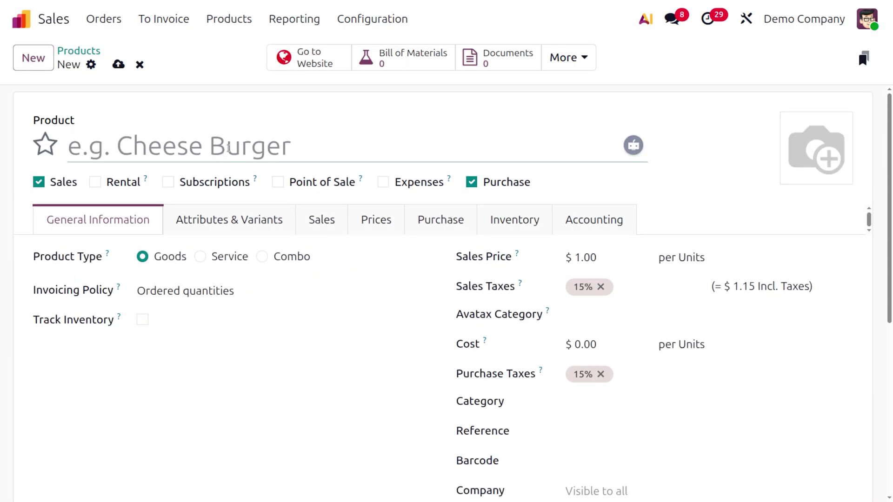
type("bOTT")
key("BackSpace")
key("BackSpace")
key("BackSpace")
key("BackSpace")
type("Bo")
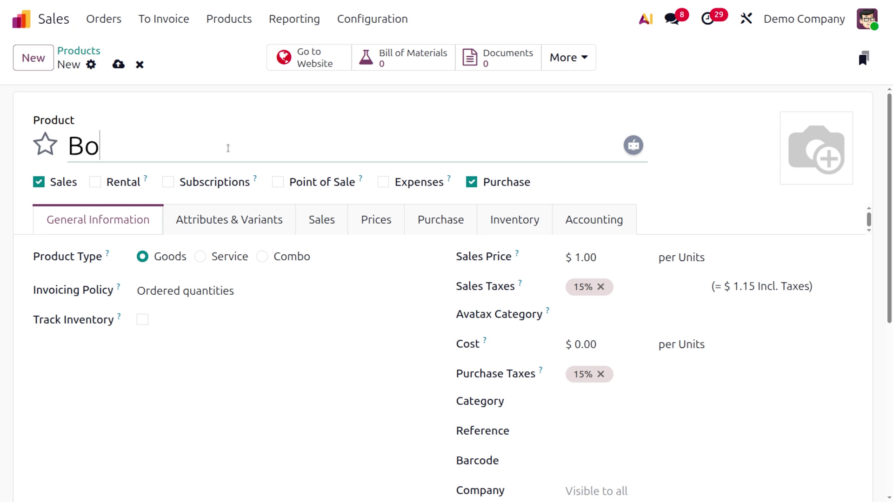
type("ttle")
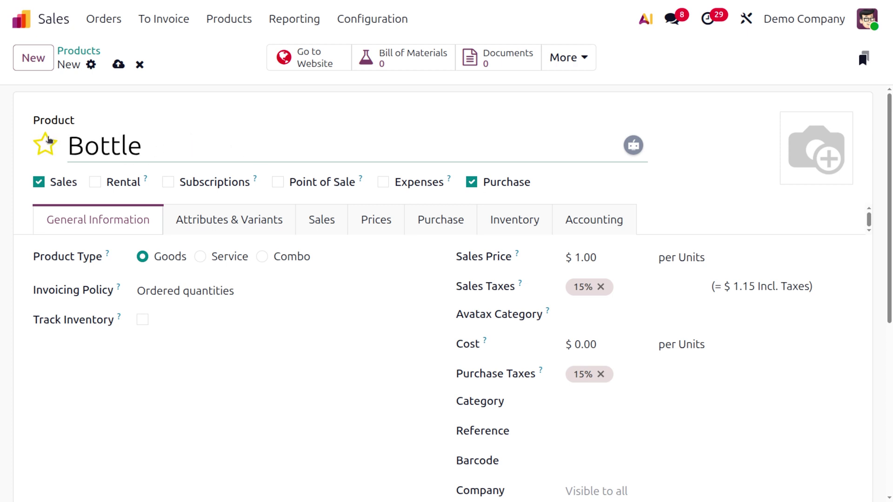
left_click(52, 143)
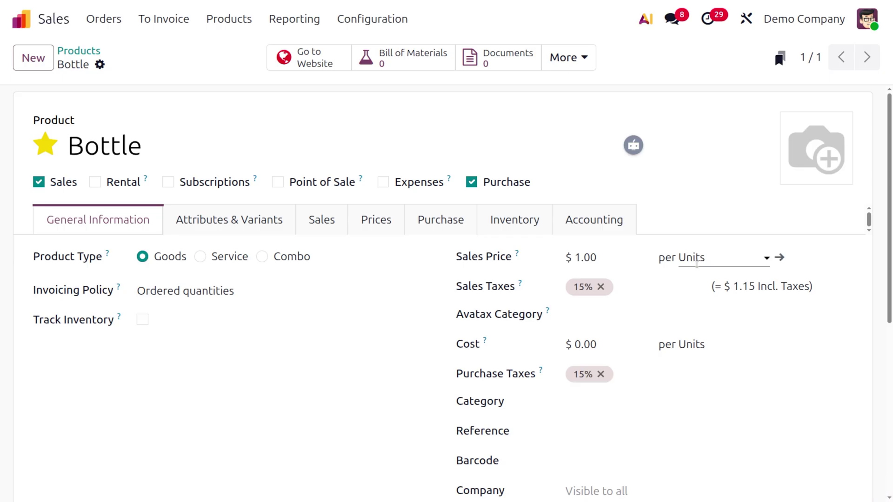
Step: Set the Bottle product's unit to PCS, its sales price to $2 and its cost to $1
left_click(696, 261)
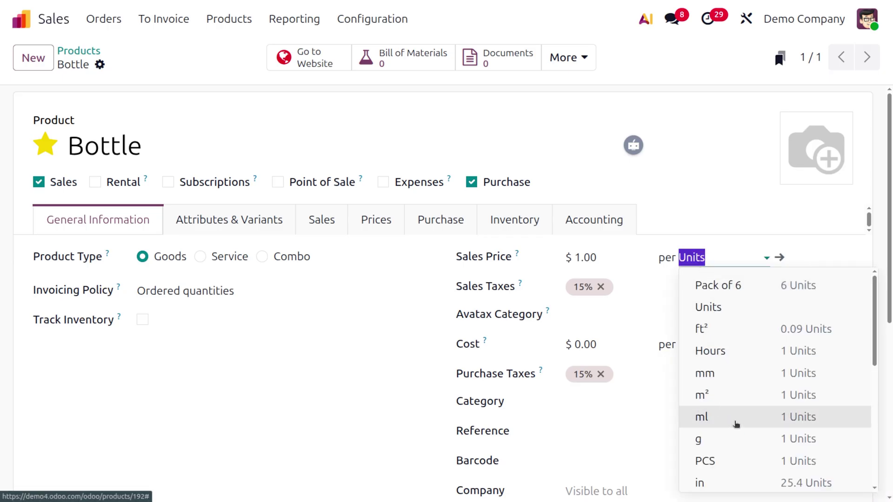
left_click(762, 458)
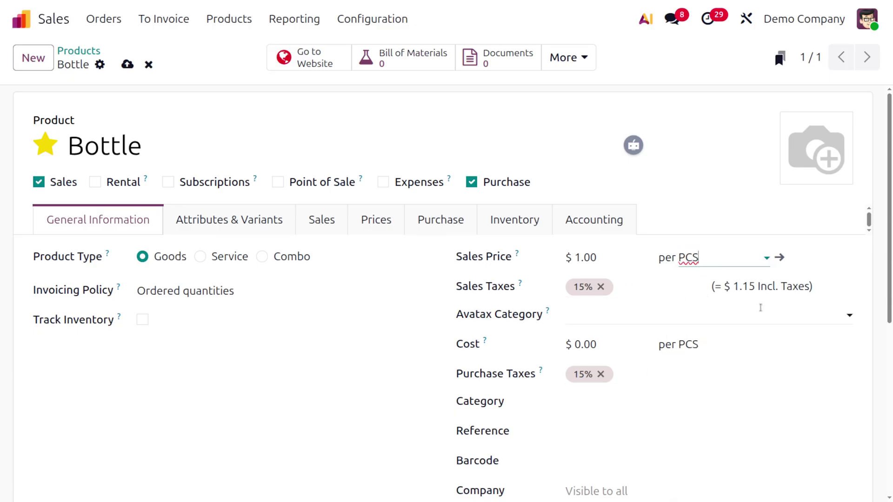
left_click(609, 258)
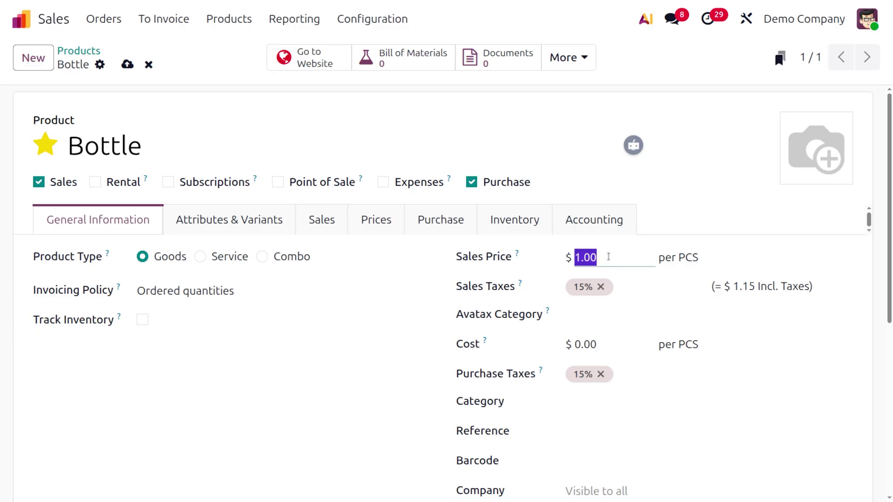
type("2")
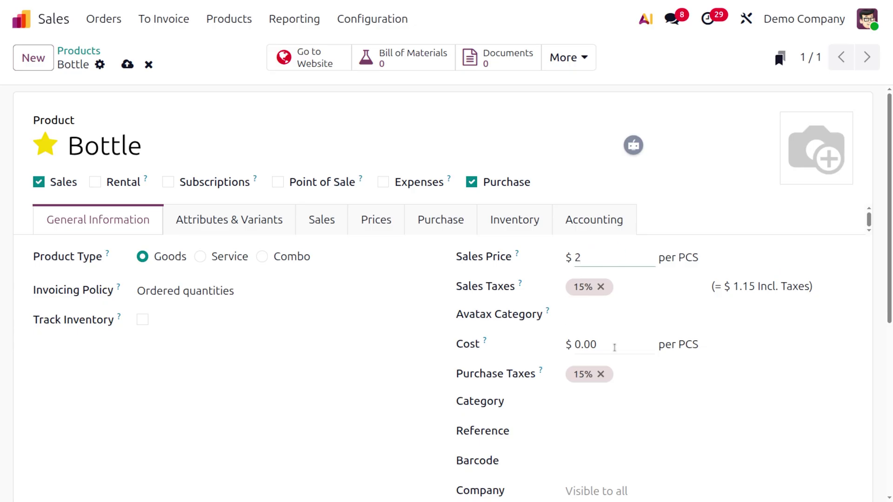
left_click(615, 348)
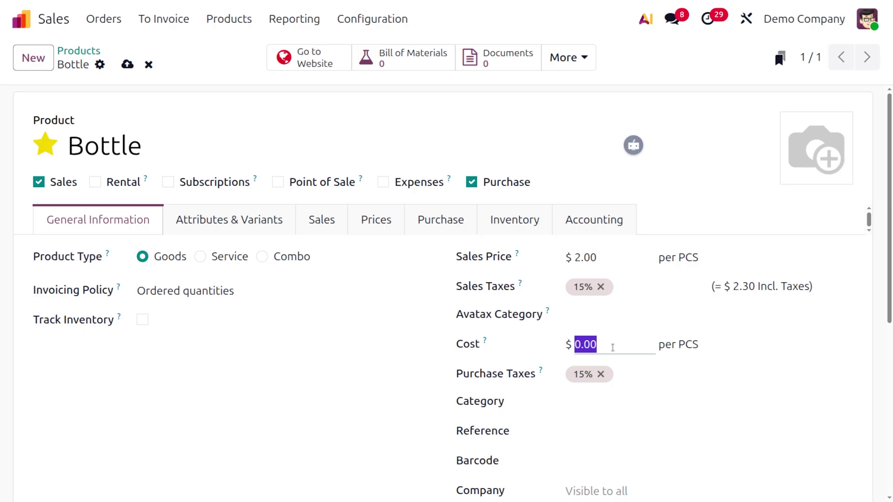
type("1")
left_click(776, 396)
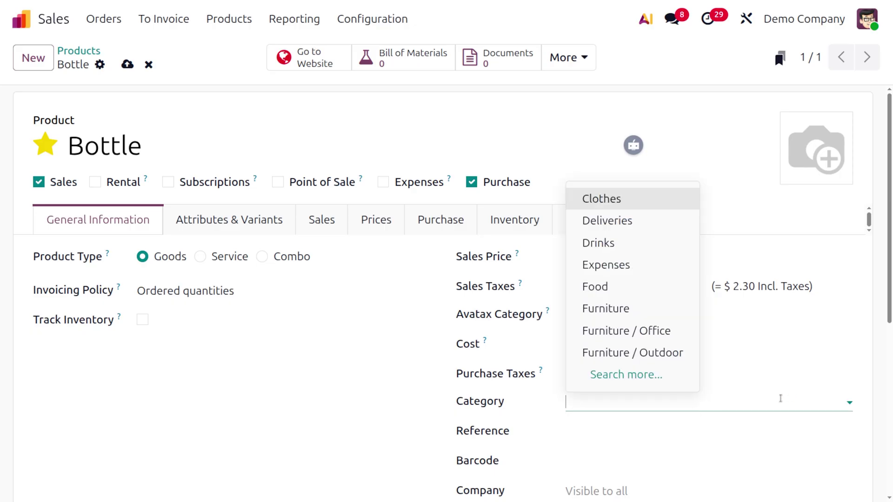
left_click(351, 449)
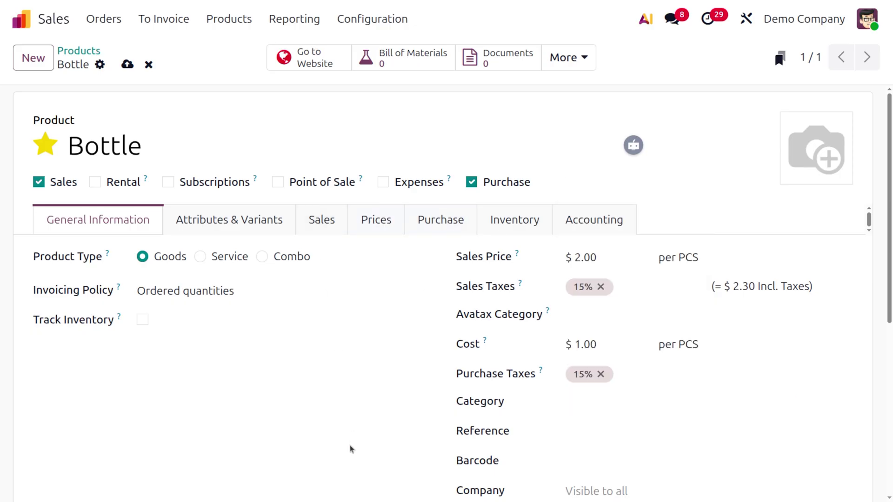
Step: Add CTN as a packaging in the Bottle product's sales settings
left_click(322, 233)
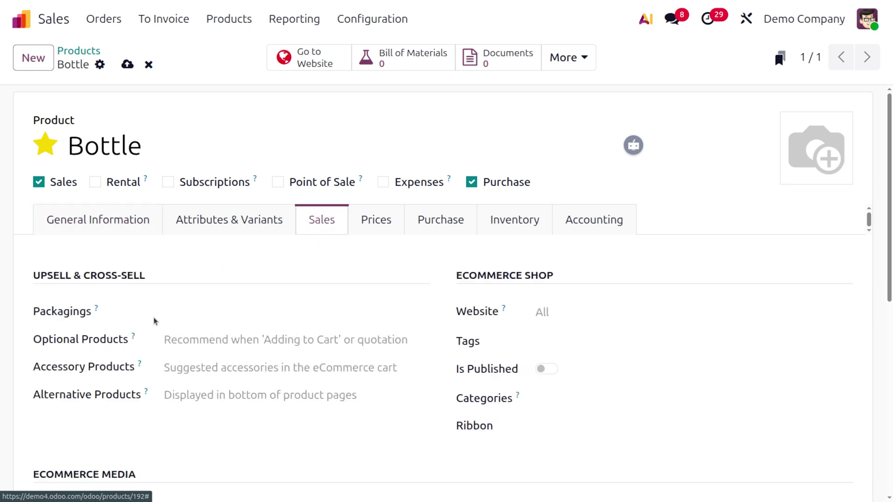
mouse_move(98, 310)
left_click(259, 310)
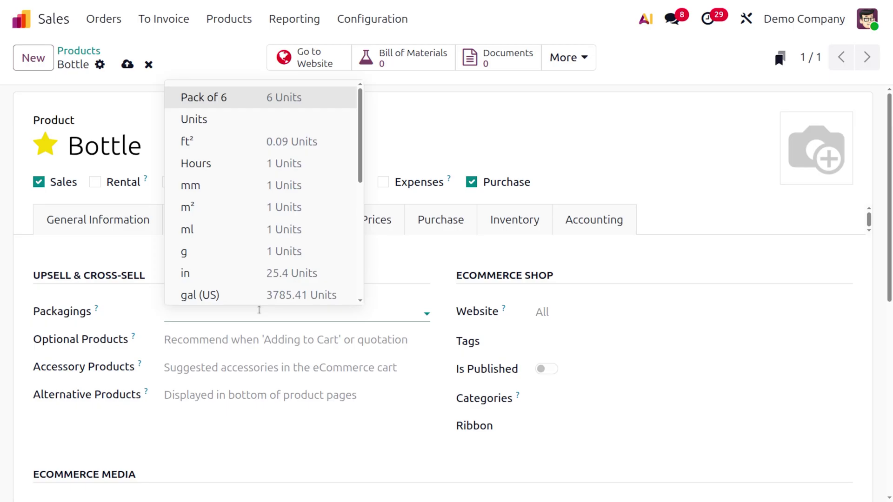
scroll(291, 243, "down", 6)
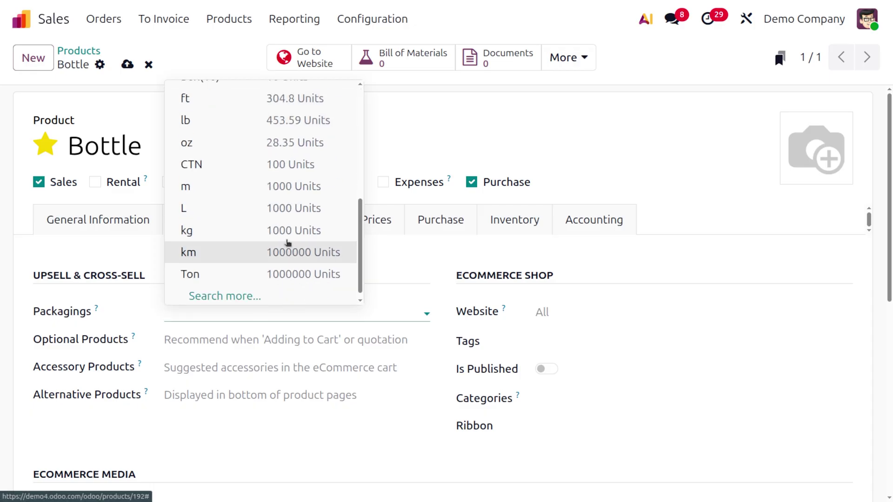
scroll(288, 242, "up", 5)
scroll(287, 242, "down", 3)
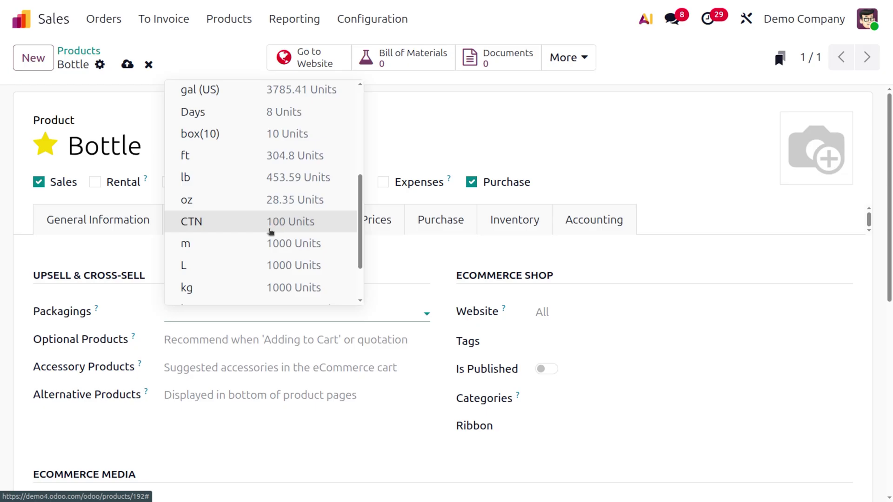
left_click(271, 231)
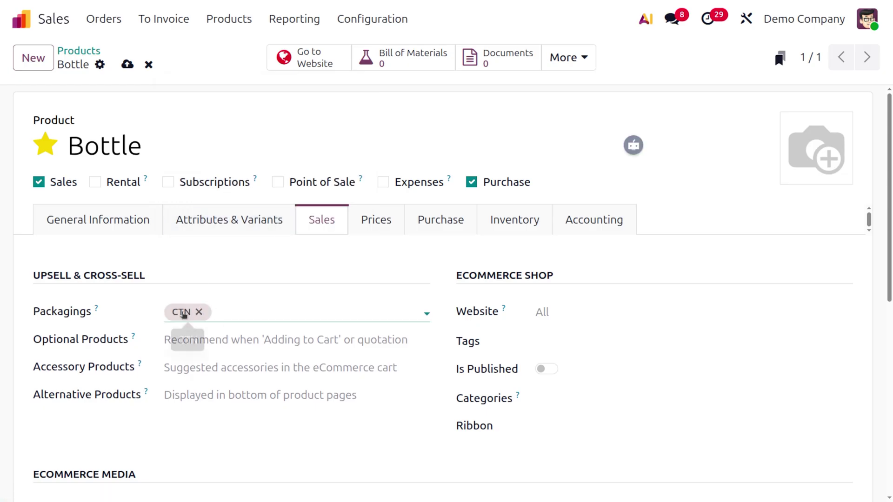
Step: Try to give the CTN packaging the barcode 123456789 and save it
left_click(186, 313)
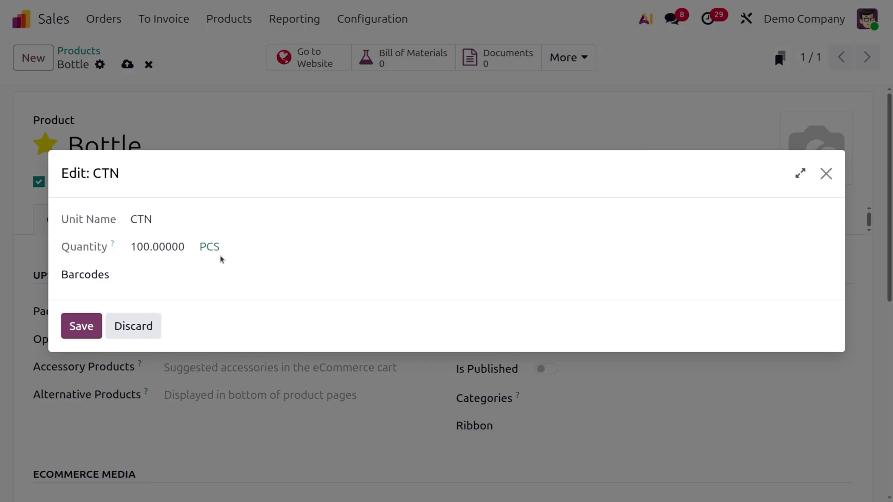
left_click(228, 279)
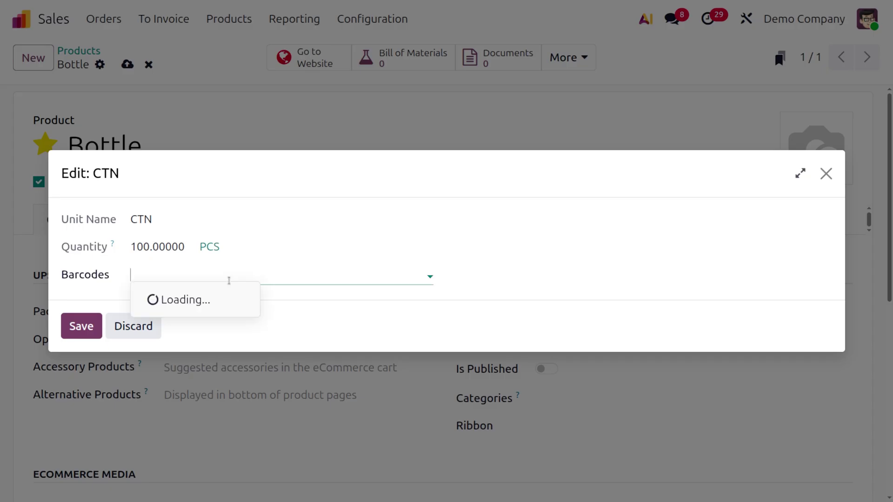
type("123")
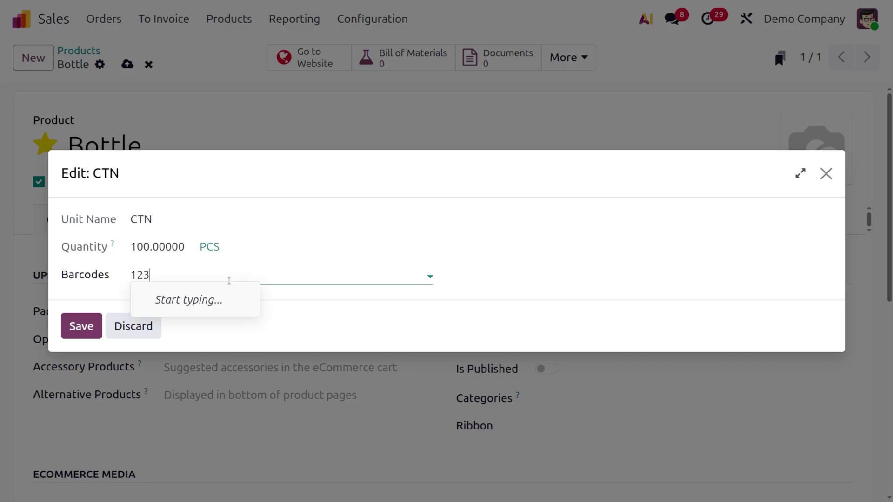
type("456789")
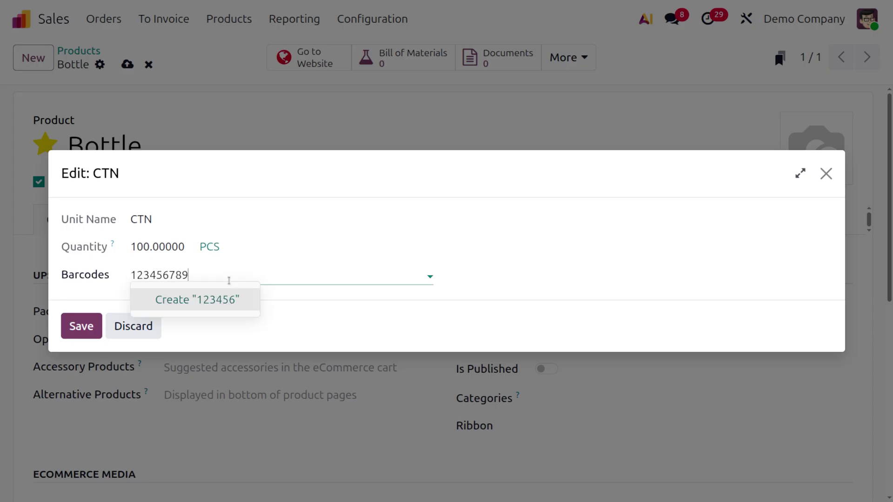
left_click(81, 327)
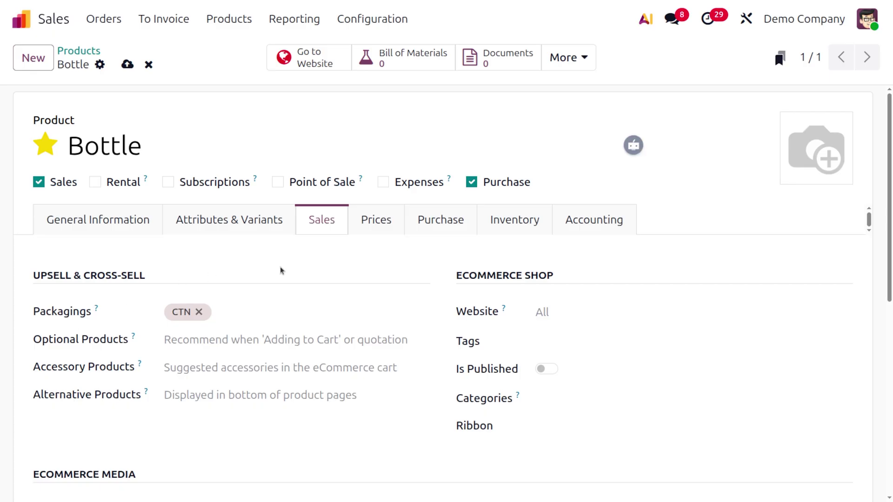
Step: Add box(10) as a second packaging for the Bottle product
left_click(251, 314)
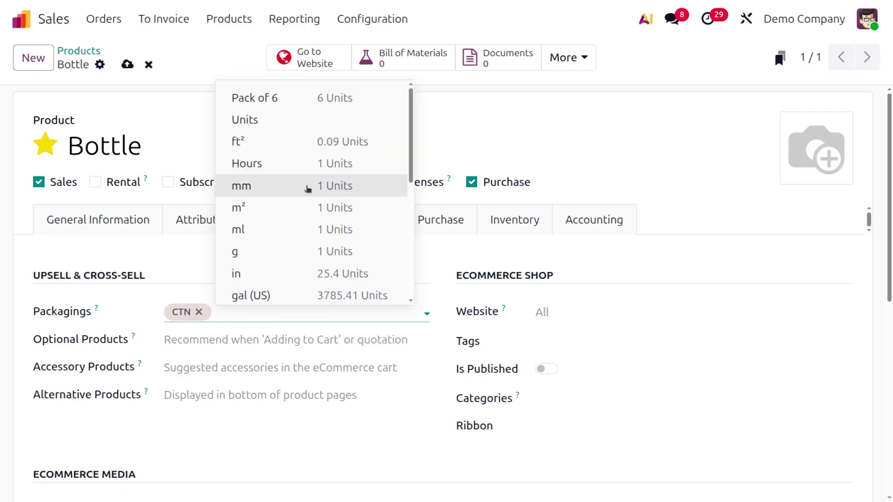
type("box")
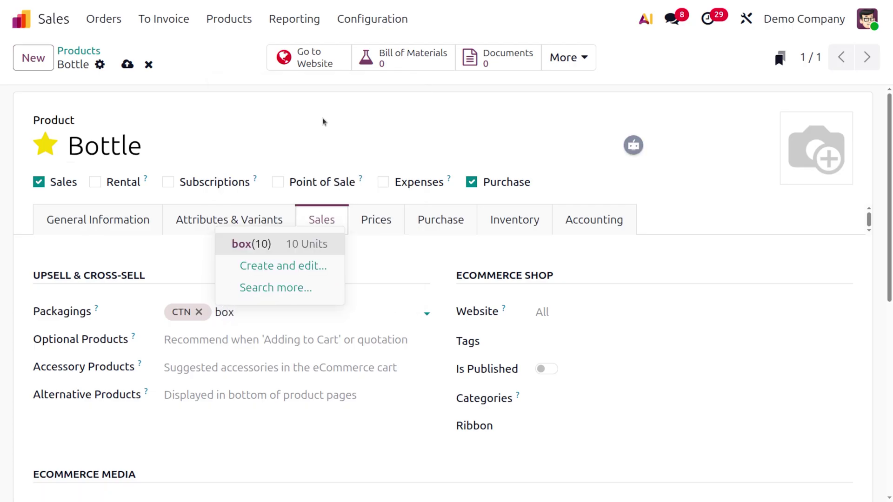
left_click(241, 247)
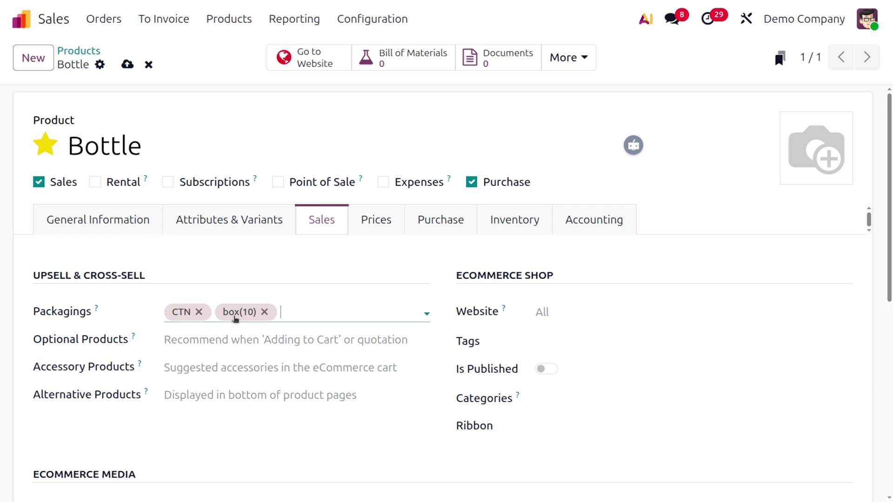
Step: Check the details of the box(10) and CTN packagings and save the Bottle product
left_click(241, 315)
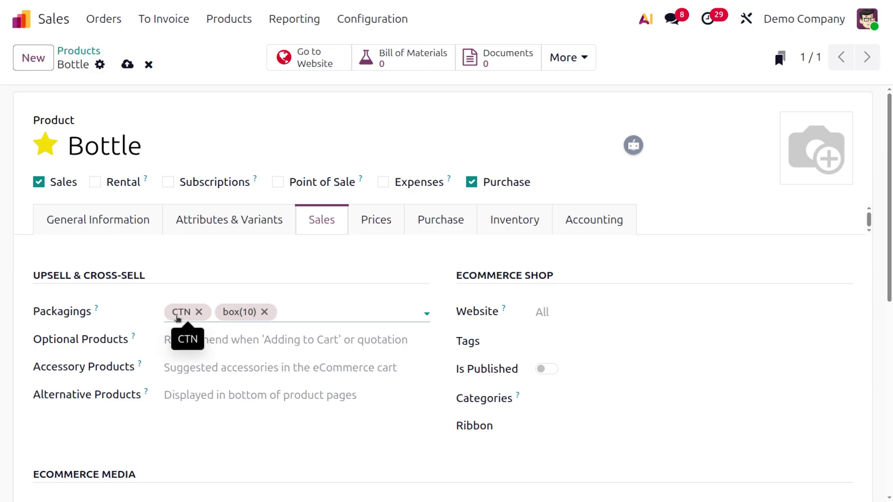
left_click(177, 318)
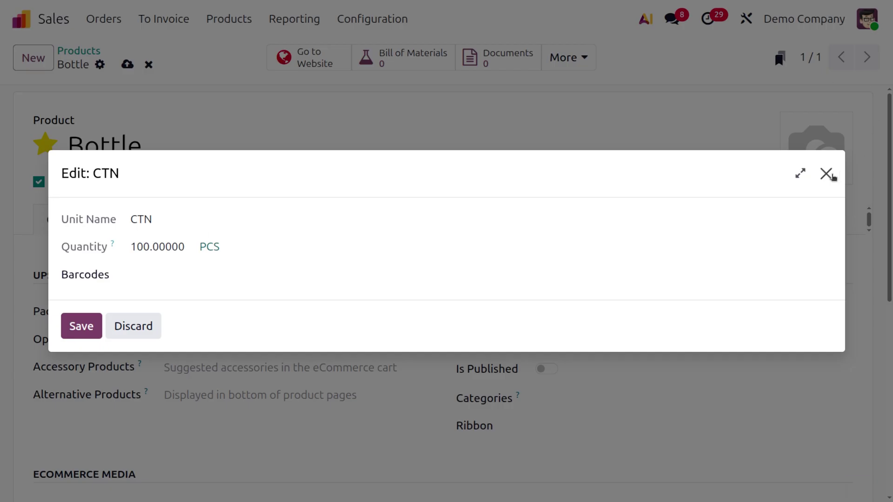
left_click(828, 175)
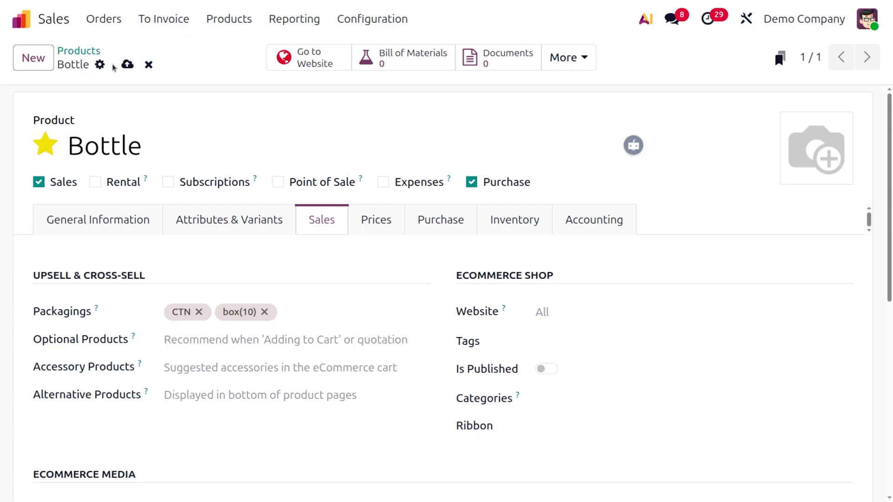
left_click(124, 64)
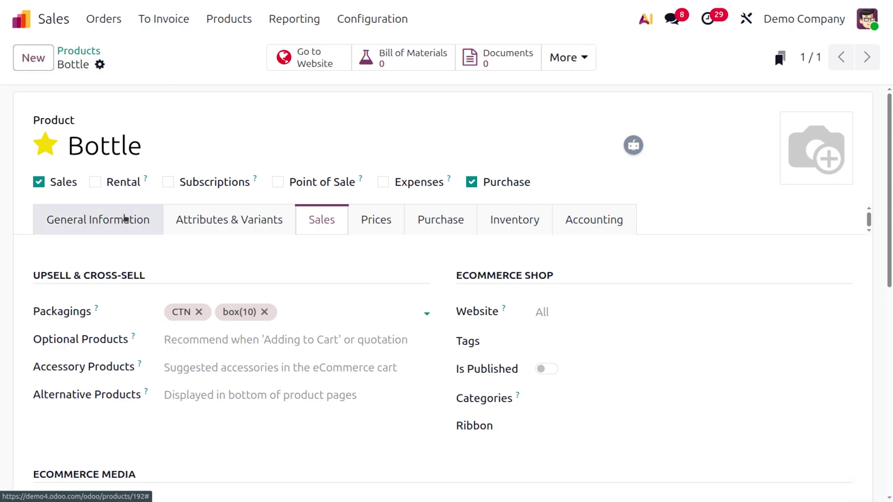
Step: Review the Bottle product's general information, pricelist prices and packagings
left_click(125, 219)
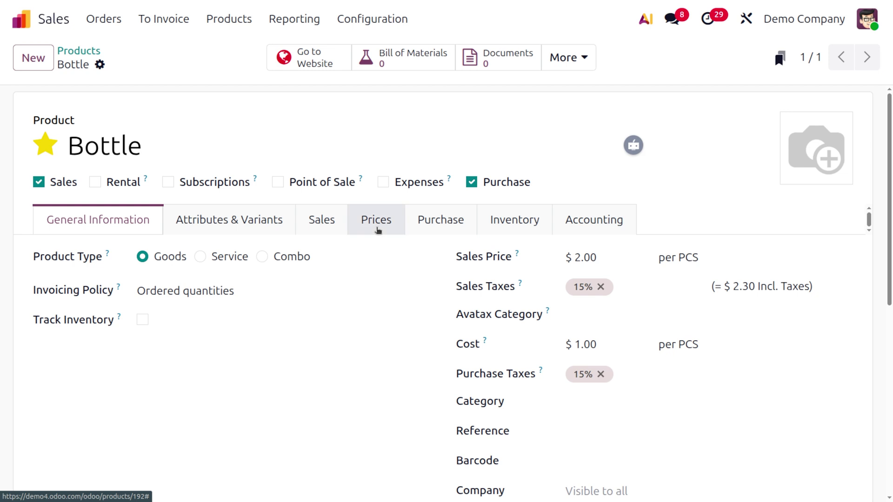
left_click(378, 229)
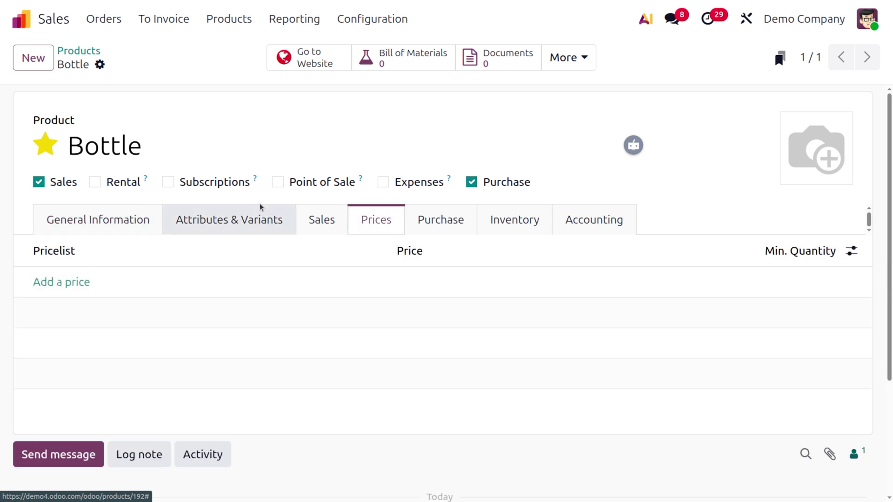
left_click(319, 219)
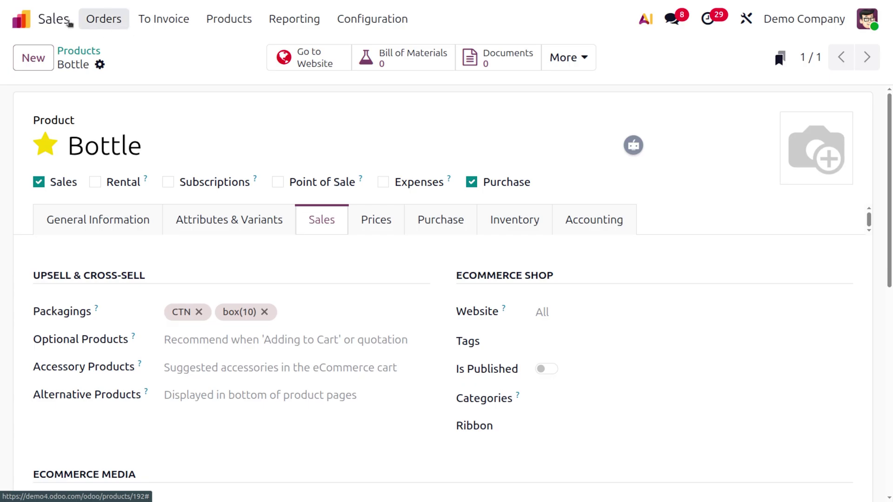
Step: Switch to the Purchase app and create a new request for quotation with Ready Mat as the vendor
left_click(22, 20)
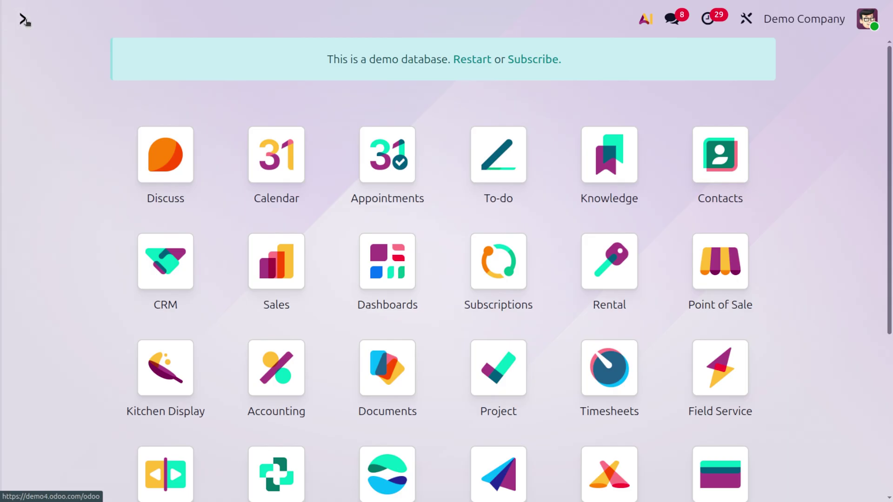
type("pu")
key("Return")
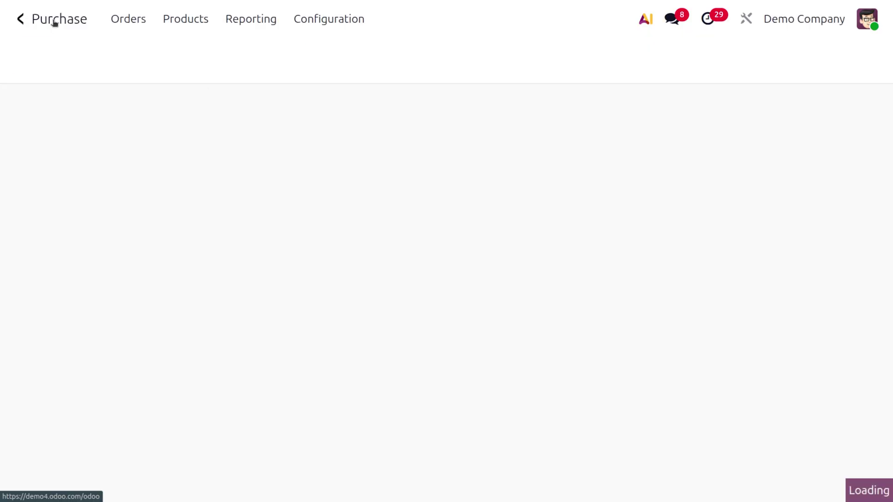
left_click(40, 58)
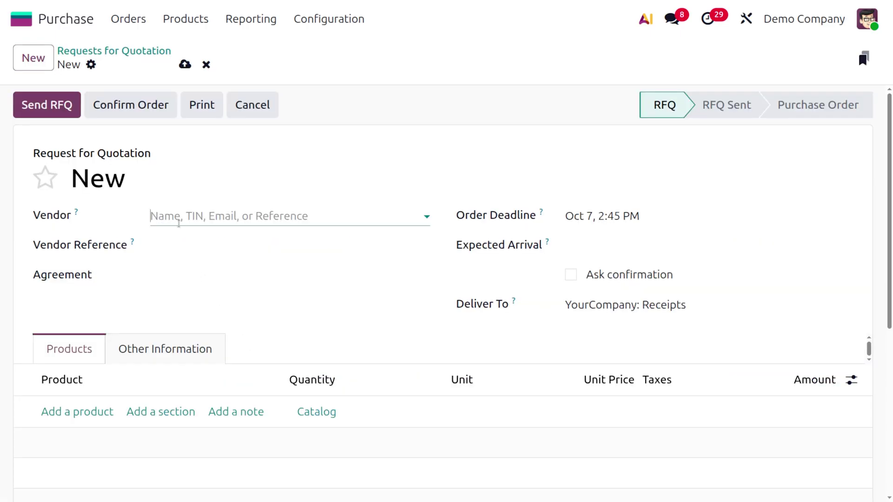
left_click(179, 216)
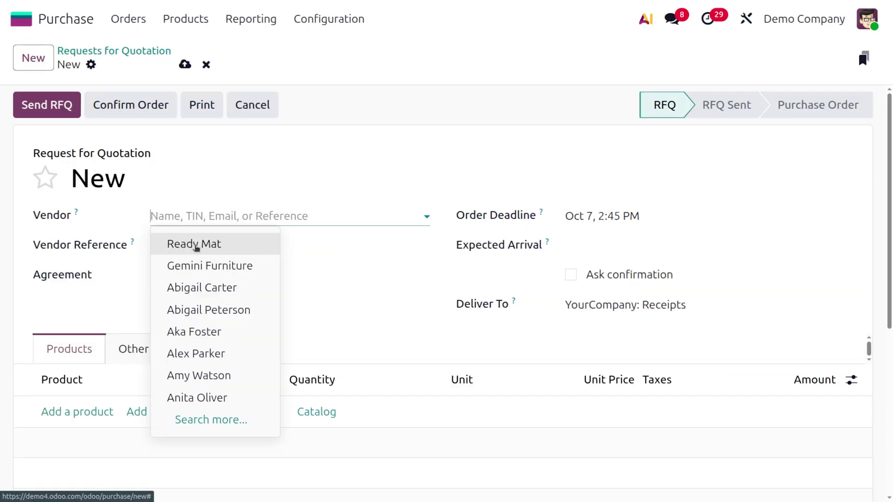
left_click(193, 246)
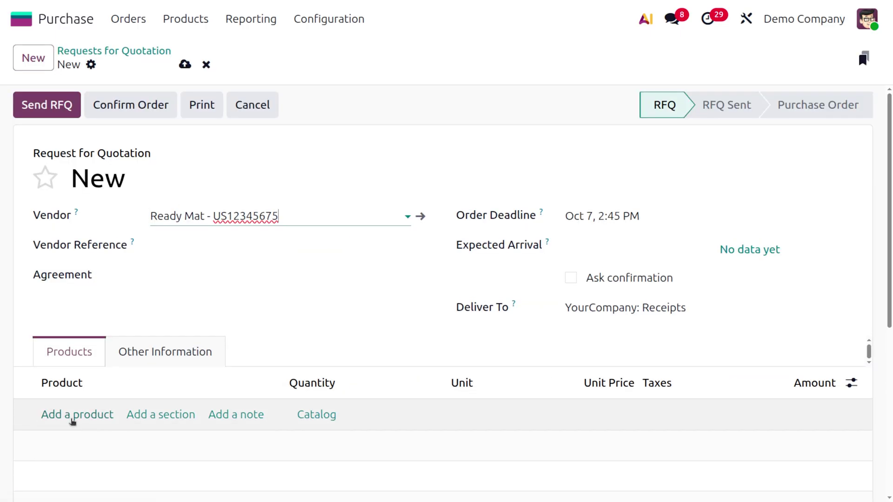
Step: Add the Bottle product as a line on the request for quotation
left_click(74, 415)
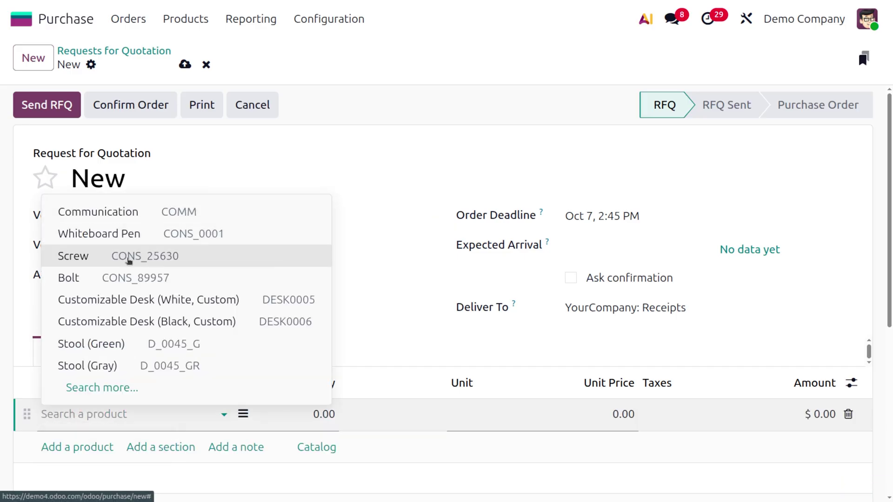
type("bott")
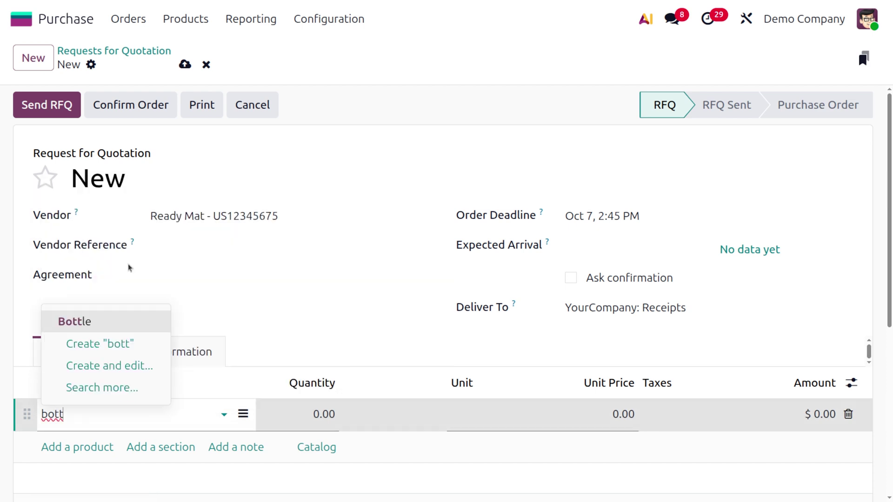
key("Return")
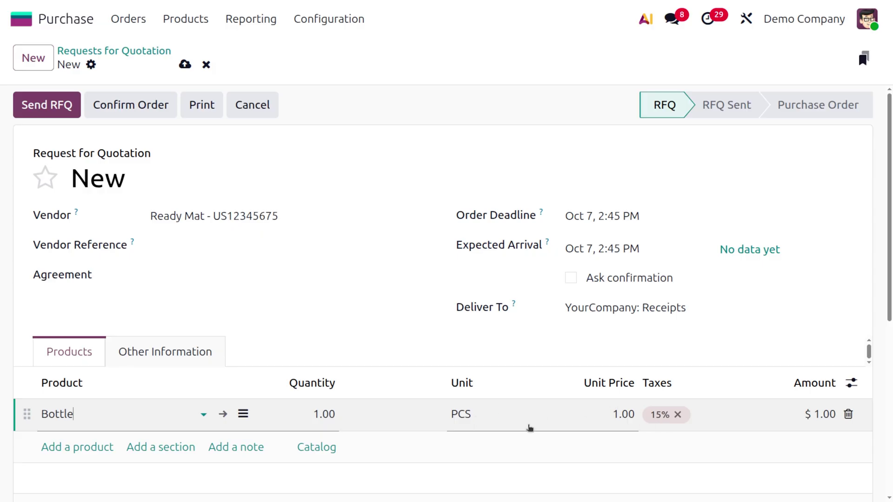
Step: Set the Bottle line's unit to box(10) and check the resulting price and total
left_click(483, 424)
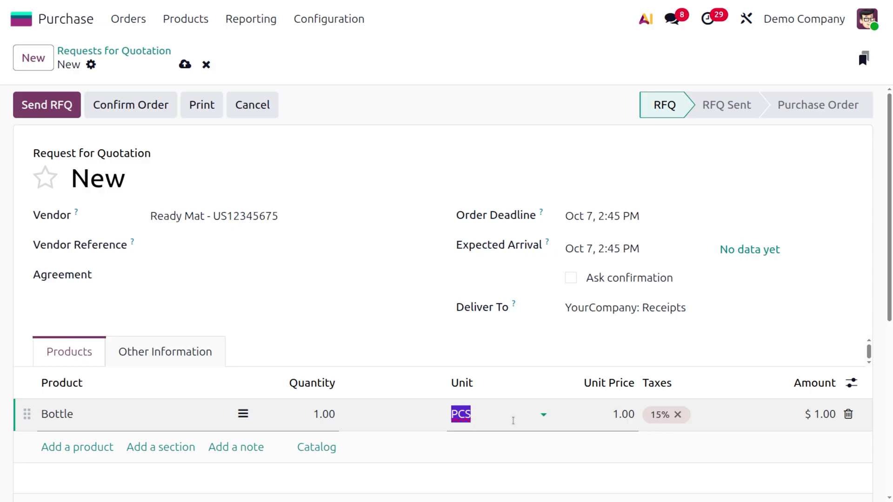
left_click(513, 421)
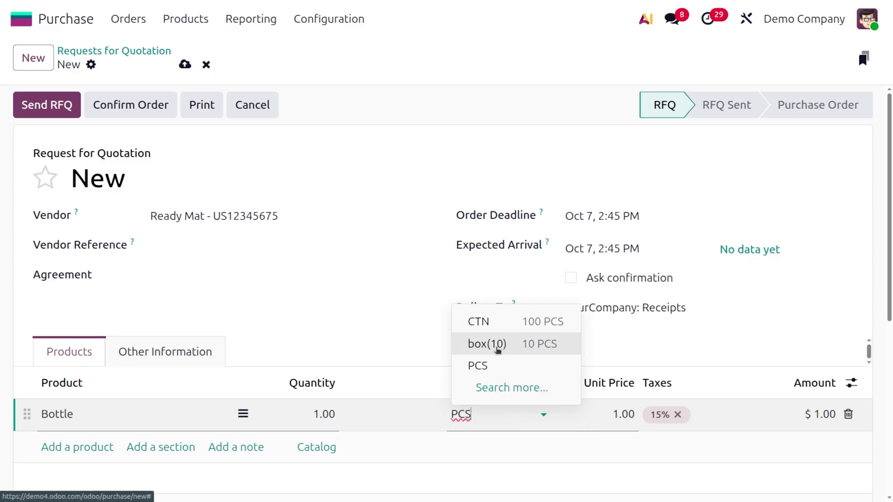
left_click(497, 345)
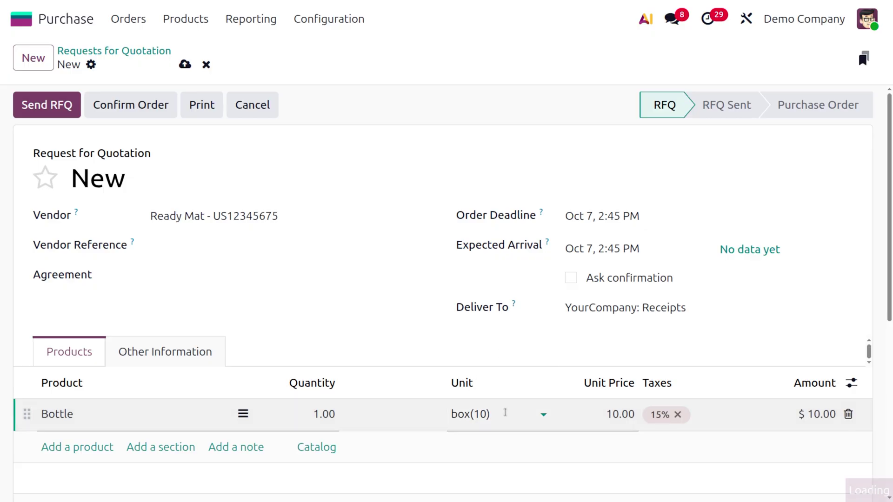
scroll(505, 412, "down", 5)
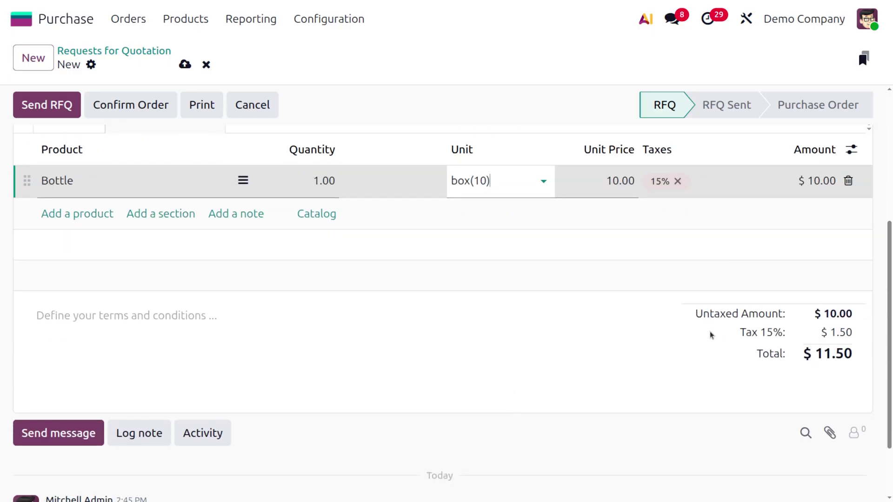
left_click(811, 192)
Step: Set the Bottle line's unit to CTN and check the order's updated amounts
left_click(534, 180)
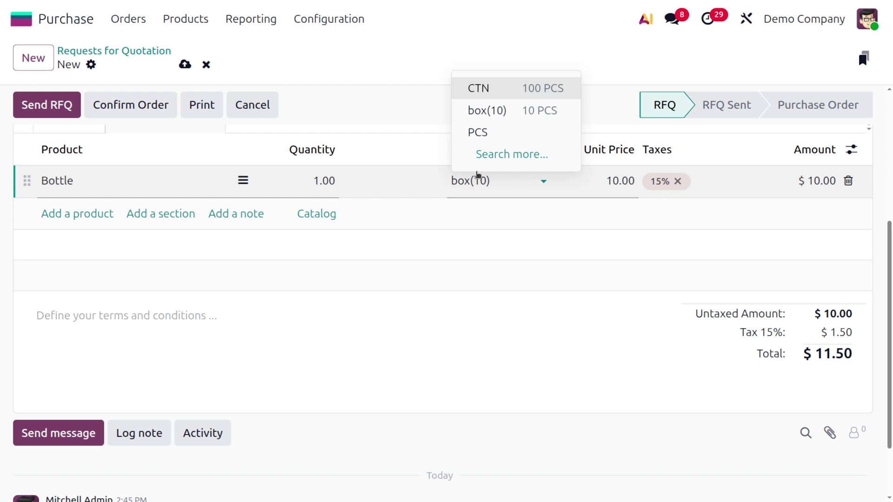
left_click(483, 90)
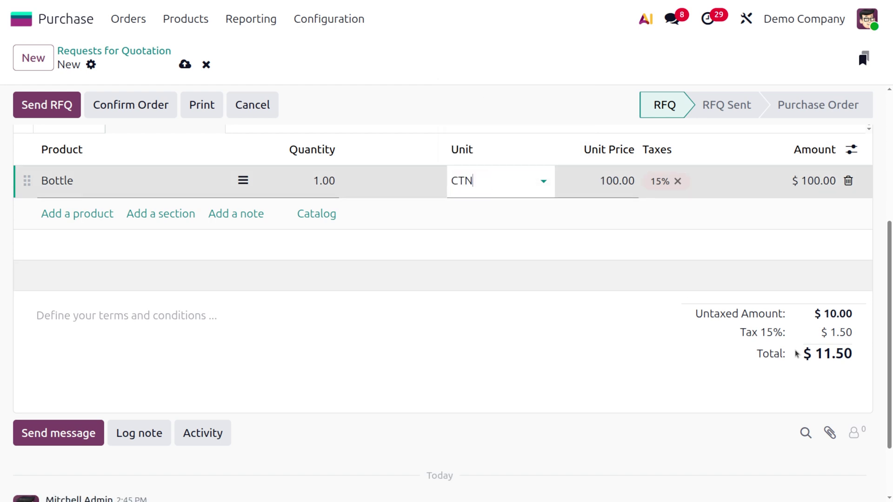
scroll(628, 261, "up", 3)
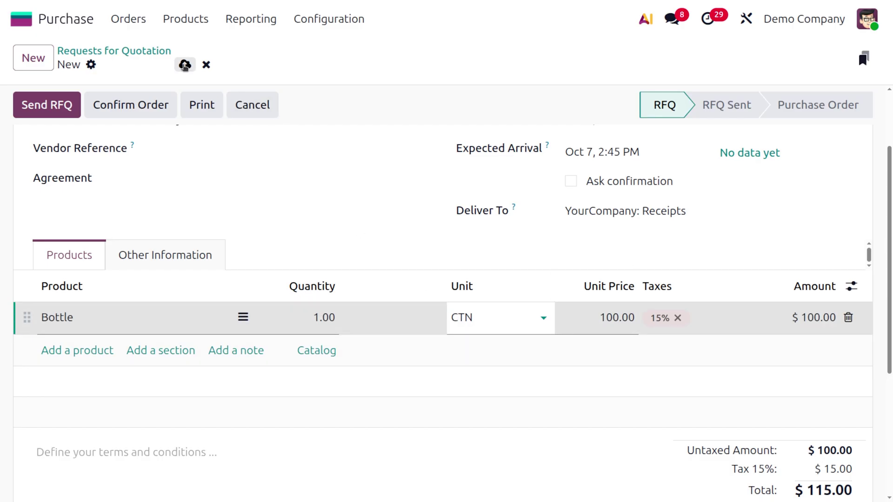
Step: Save the request for quotation, confirm it as a purchase order and validate its incoming receipt for the Bottle product
left_click(185, 65)
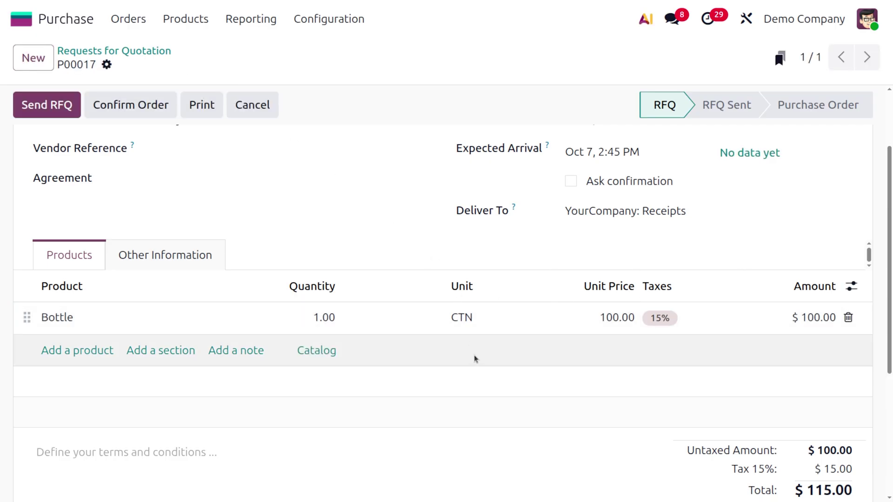
left_click(850, 289)
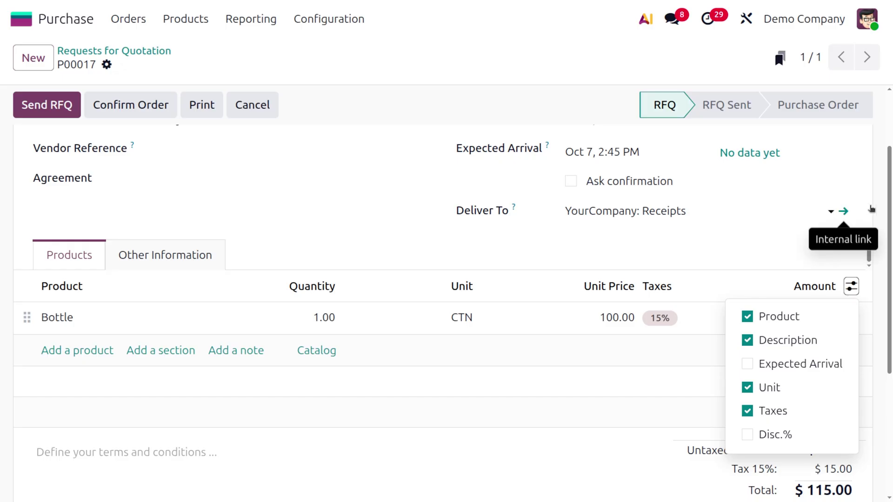
left_click(878, 210)
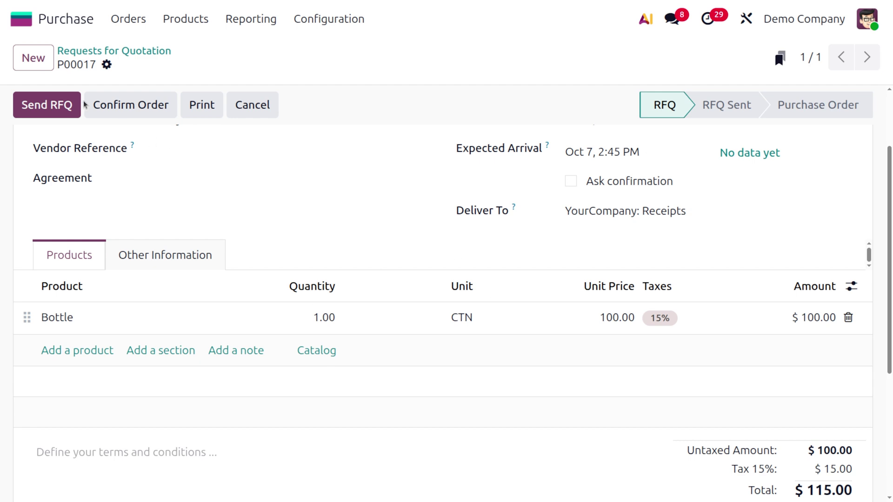
left_click(112, 112)
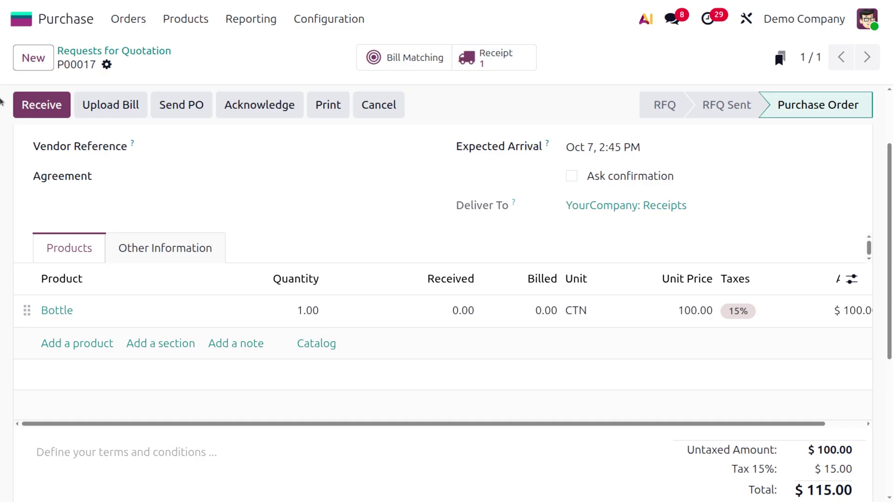
left_click(33, 110)
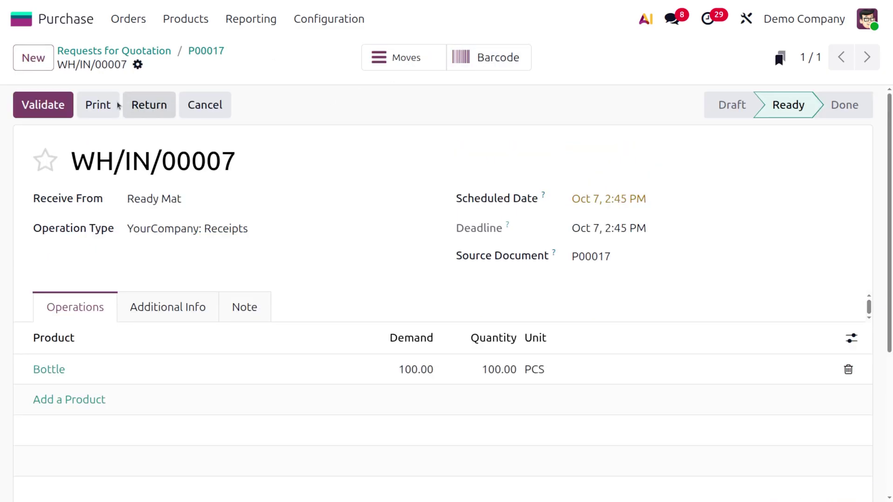
left_click(51, 107)
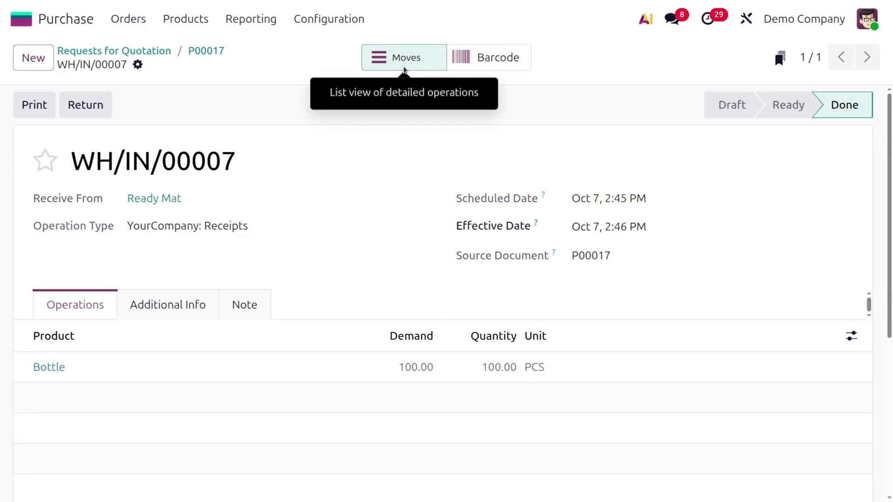
Step: Examine the validated receipt's detailed operations, its barcode view and the receipt information listed there
left_click(404, 69)
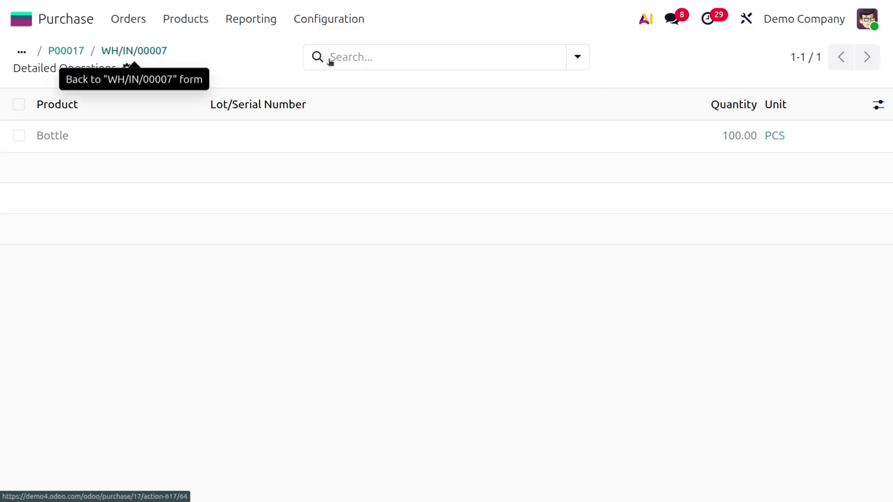
left_click(122, 52)
left_click(469, 56)
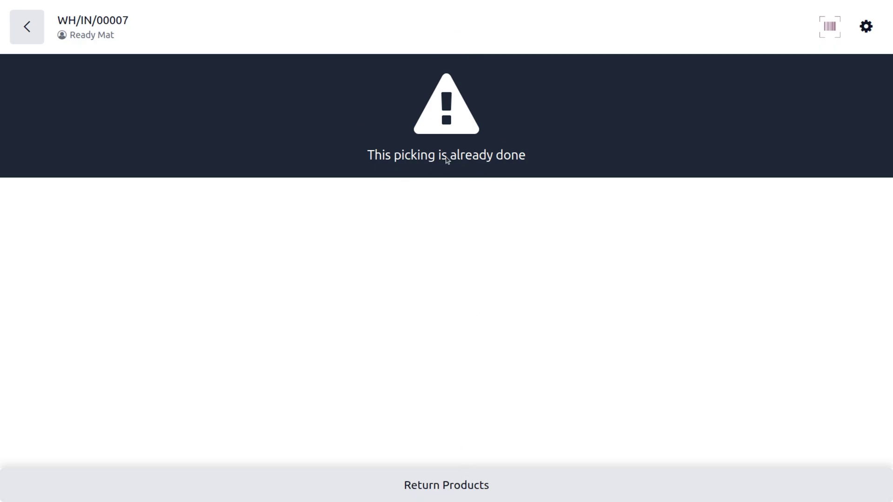
left_click(83, 22)
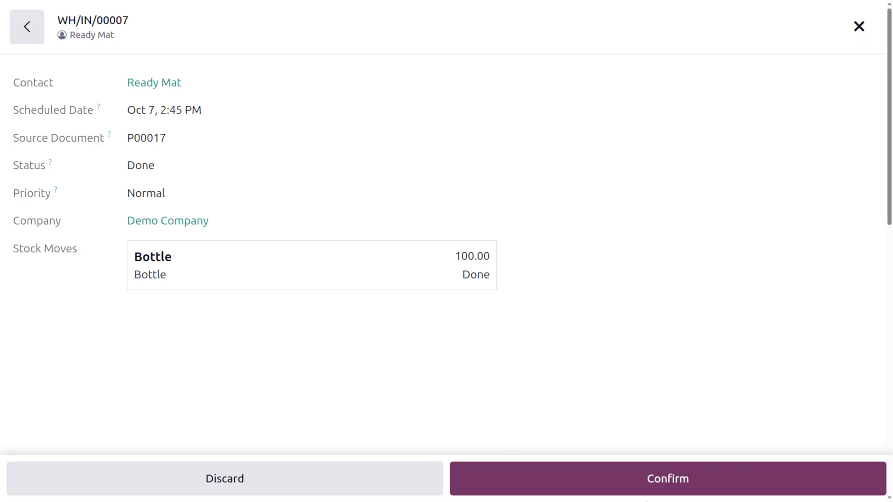
left_click(626, 471)
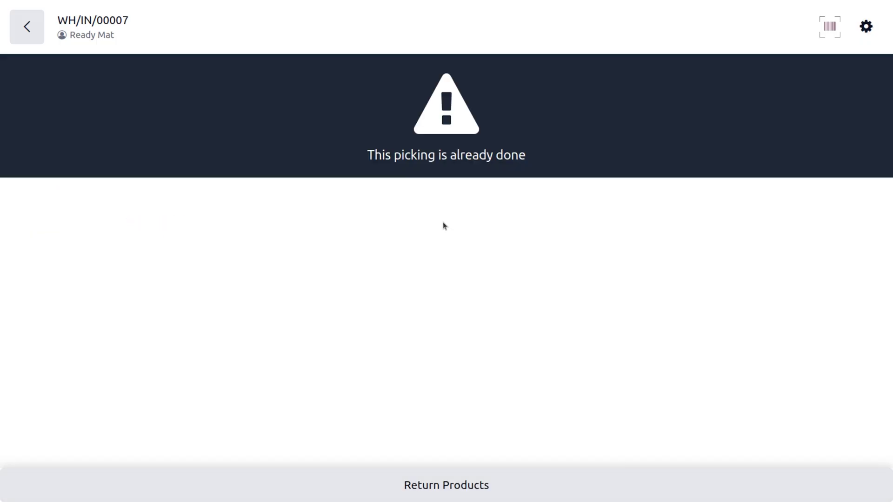
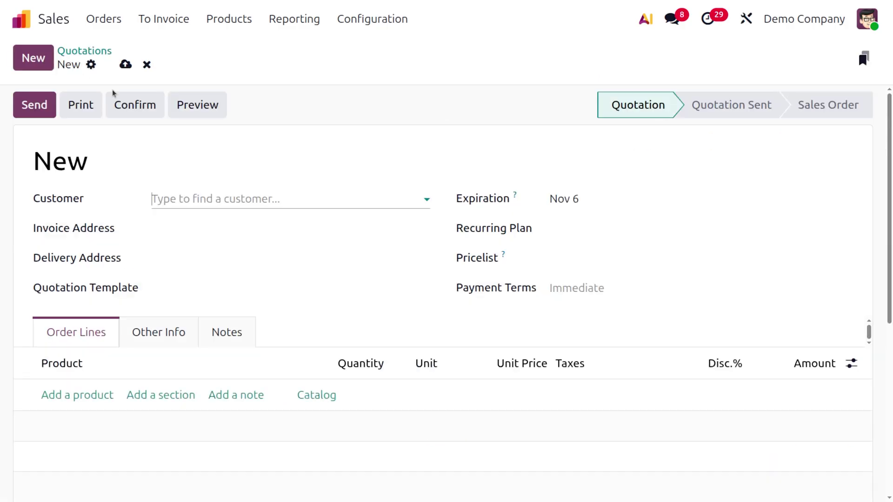
Step: Set Deco Addict as the customer on the new sales quotation
left_click(248, 198)
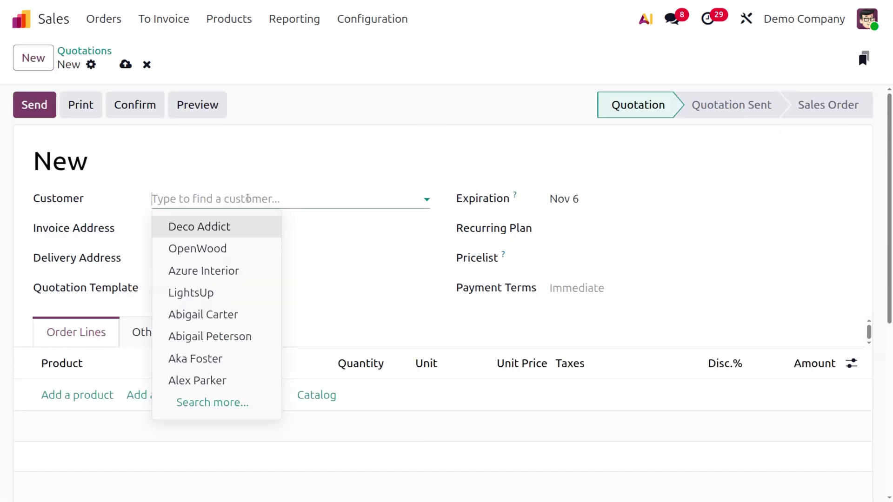
left_click(199, 228)
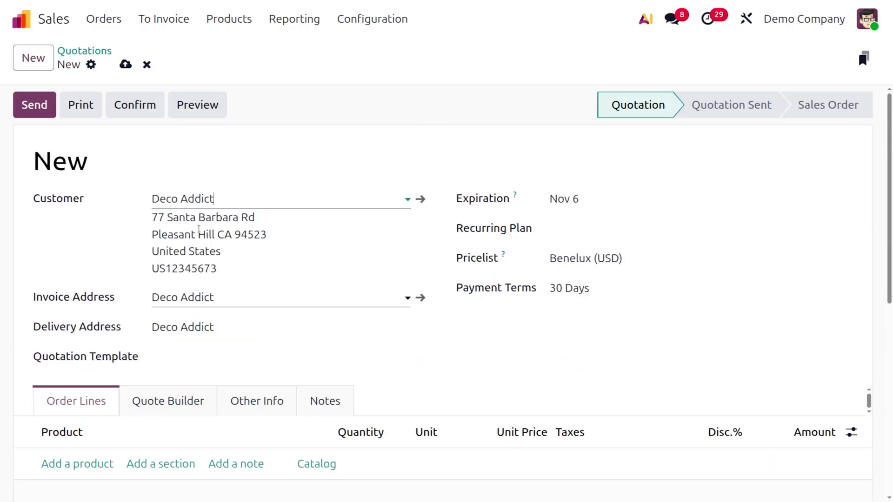
scroll(371, 293, "down", 3)
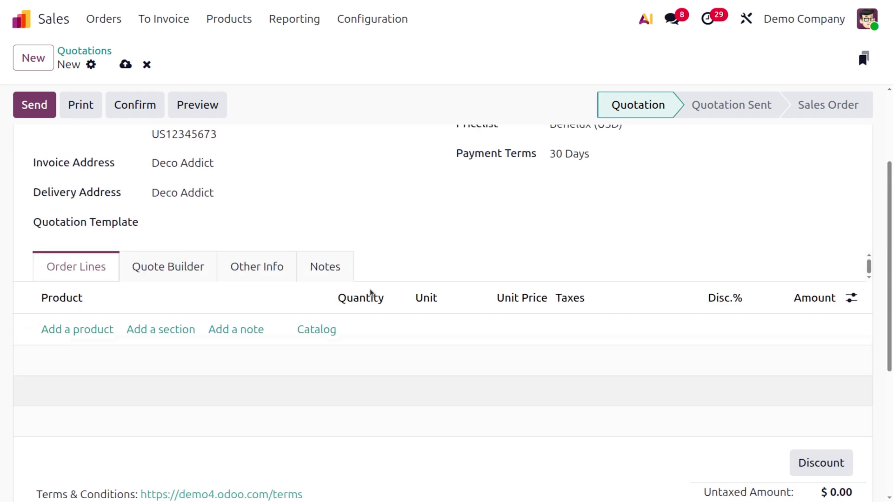
scroll(370, 293, "up", 3)
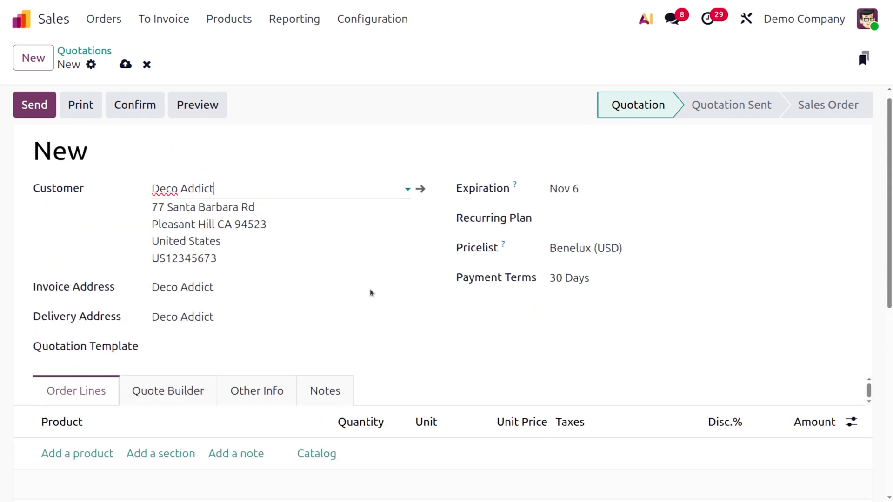
Step: Add the Bottle product as an order line on the sales quotation
left_click(99, 457)
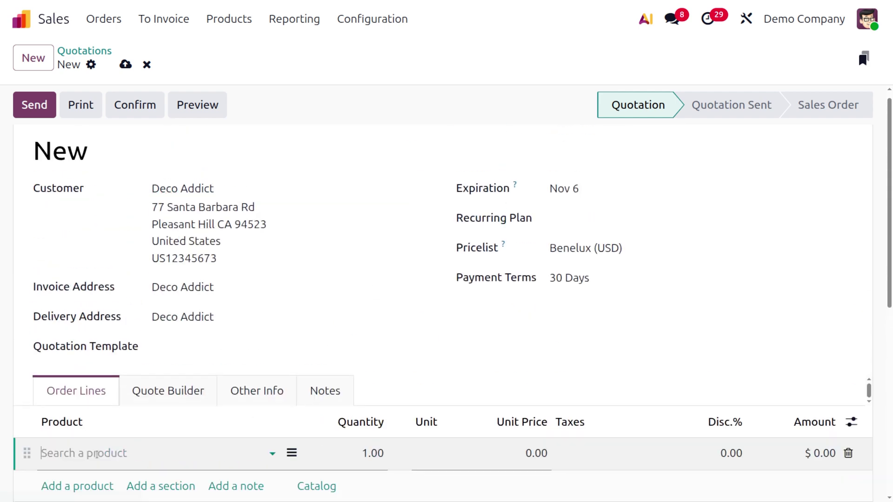
left_click(99, 448)
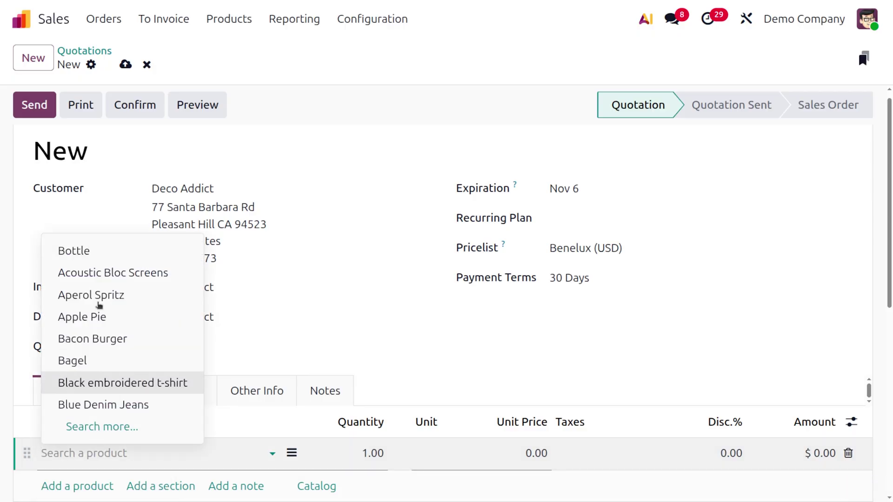
left_click(107, 251)
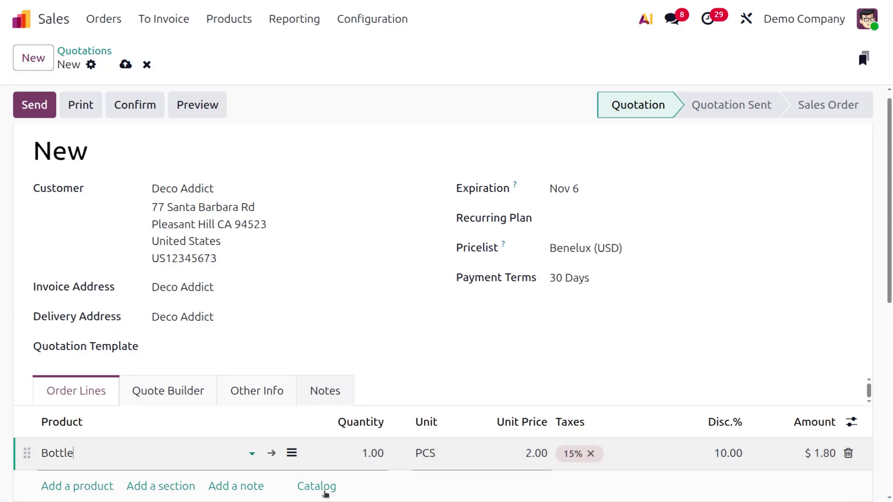
Step: Set the Bottle order line's unit to box(10) and check the quotation's updated price and total
left_click(454, 456)
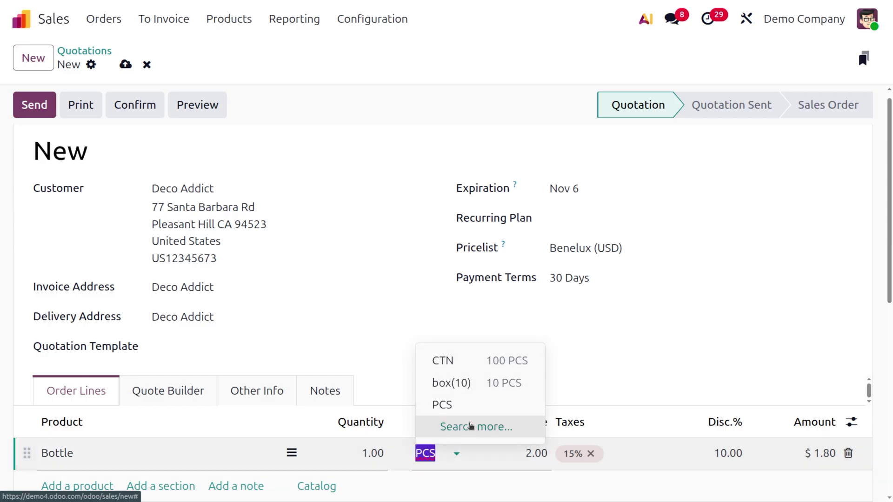
left_click(455, 384)
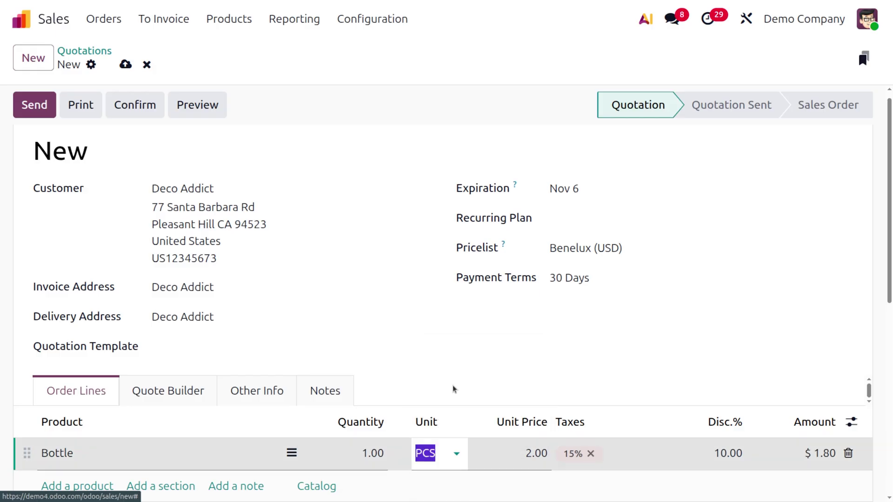
scroll(698, 343, "down", 1)
scroll(698, 344, "down", 1)
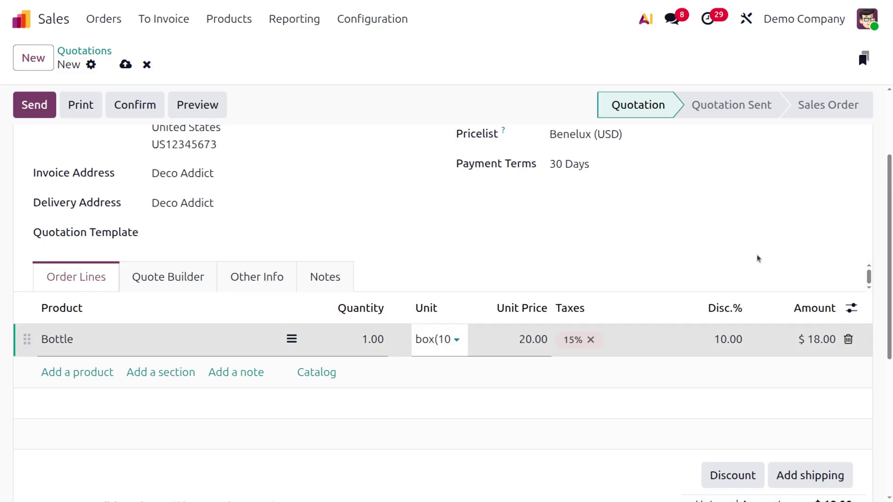
scroll(740, 335, "down", 2)
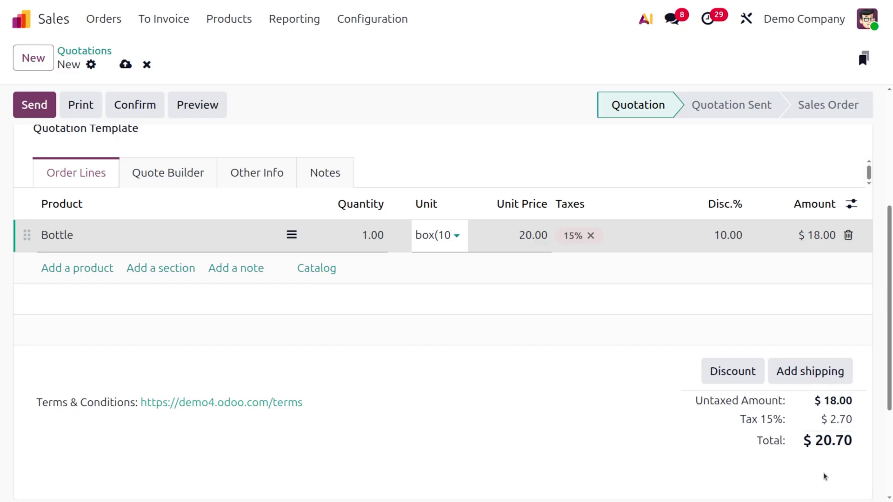
scroll(608, 407, "up", 5)
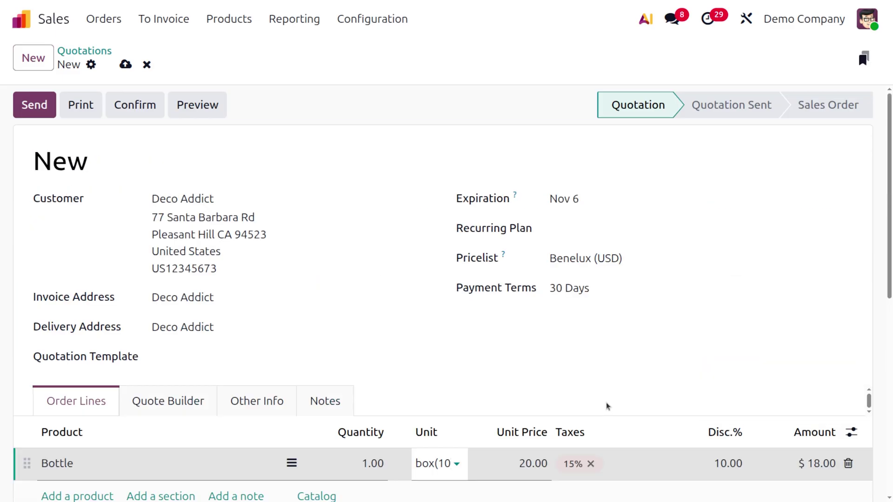
Step: Save and confirm the quotation as a sales order, and validate its delivery order with the SMS text message confirmed
left_click(126, 64)
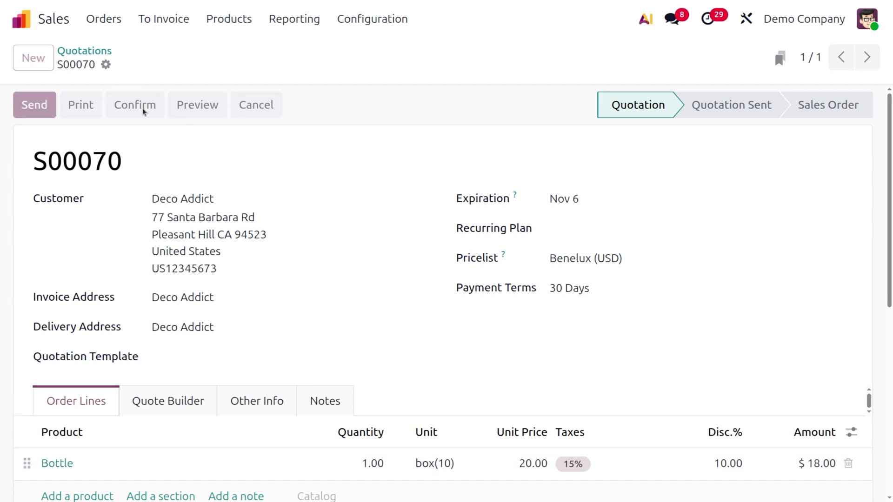
left_click(135, 105)
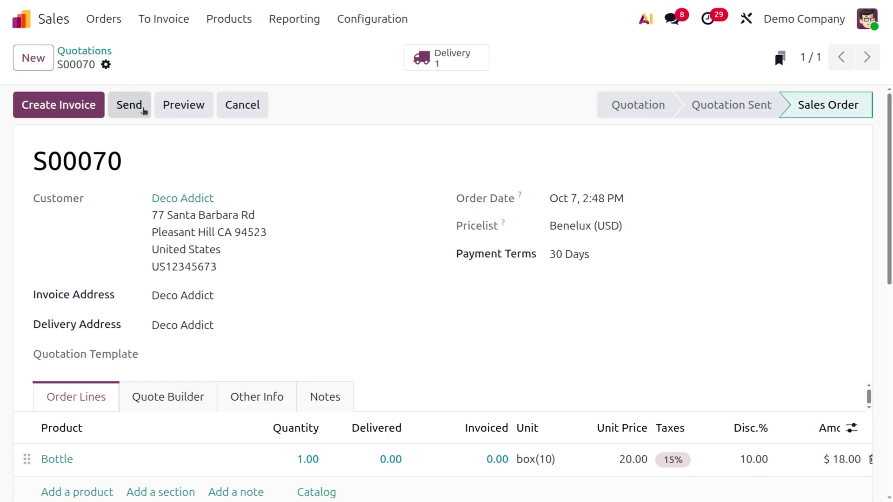
left_click(440, 59)
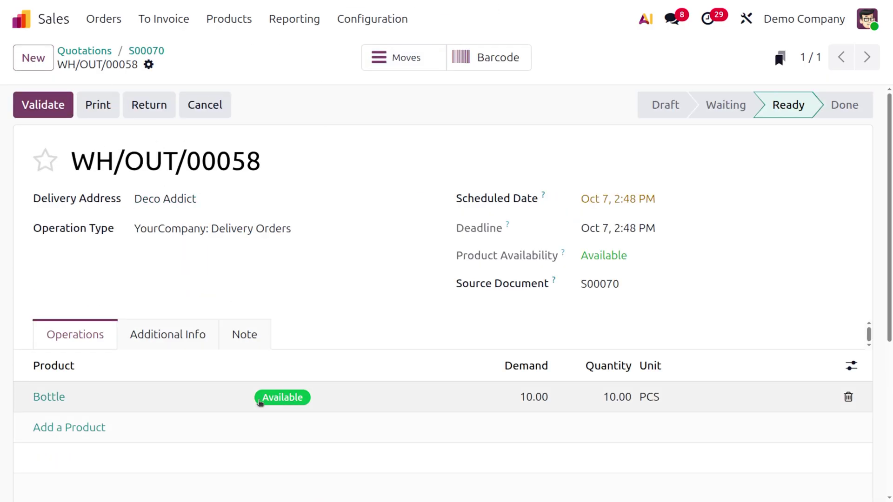
left_click(59, 110)
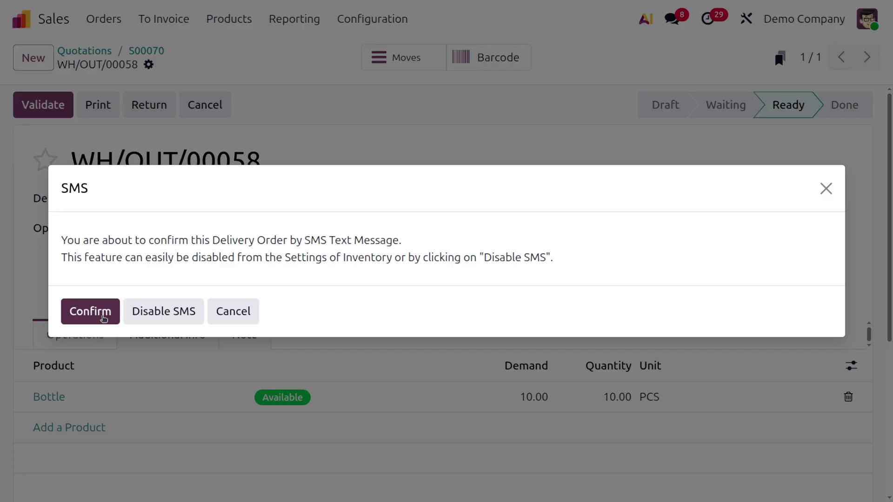
left_click(103, 319)
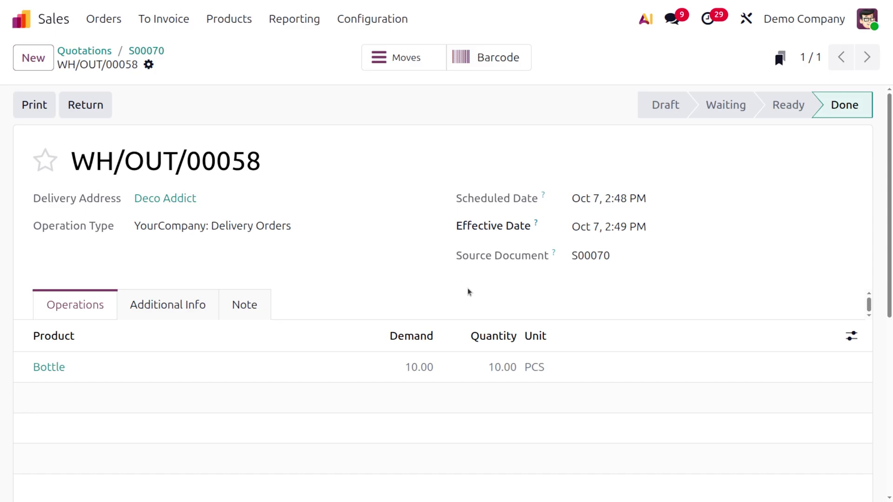
scroll(468, 291, "down", 3)
scroll(469, 292, "up", 3)
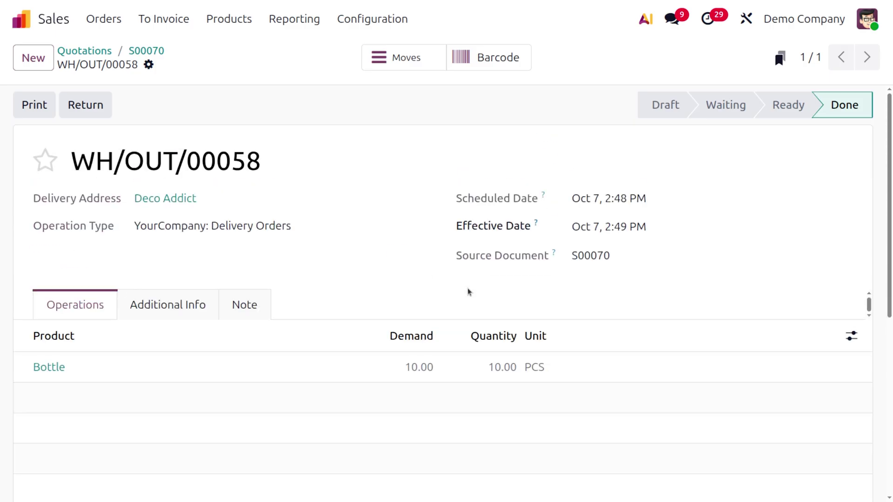